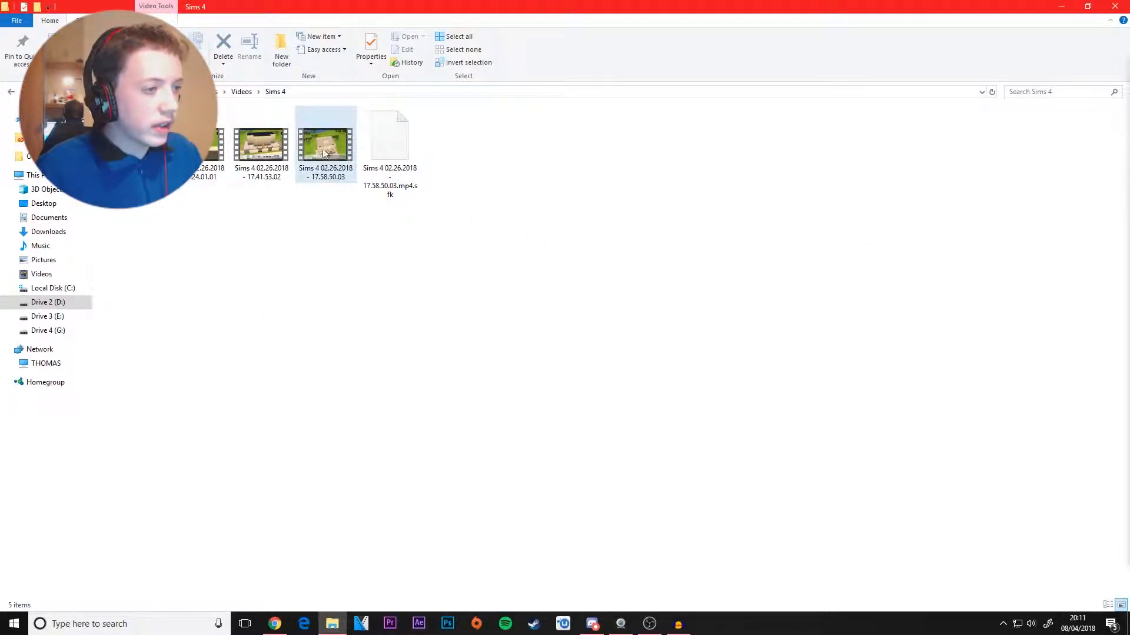
Step: Move the Sims 4 folder window off the main screen, switch to Premiere Pro and create a new project named House Building TUT
mouse_move(321, 154)
left_mouse_down()
mouse_move(296, 187)
mouse_move(335, 209)
mouse_move(310, 231)
mouse_move(363, 219)
mouse_move(319, 166)
left_mouse_up()
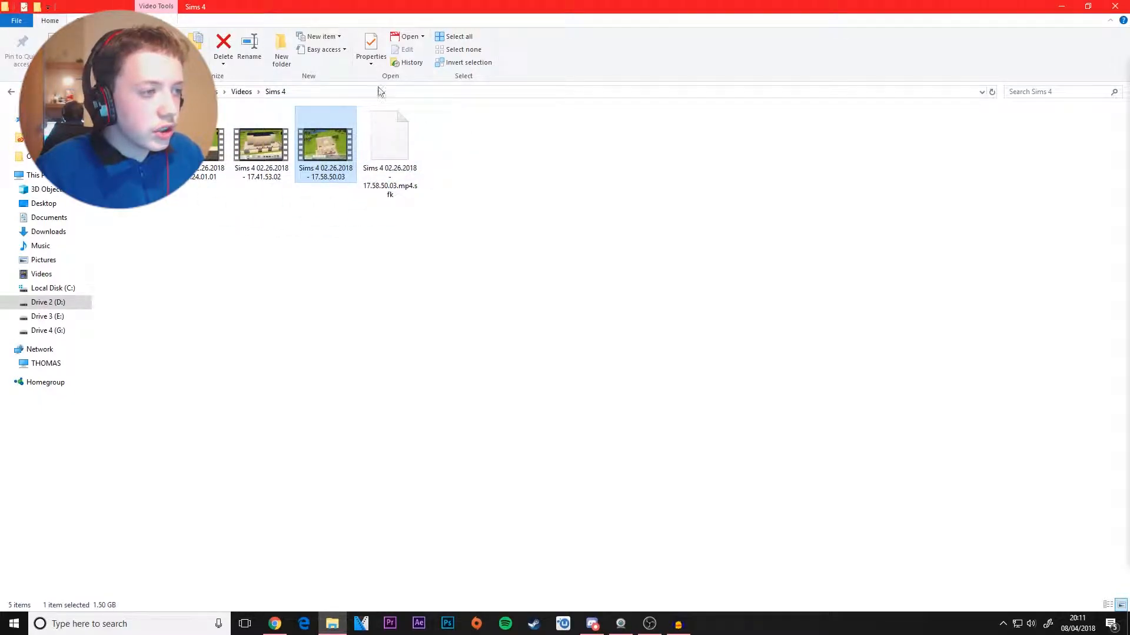
left_click_drag(410, 4, 1128, 220)
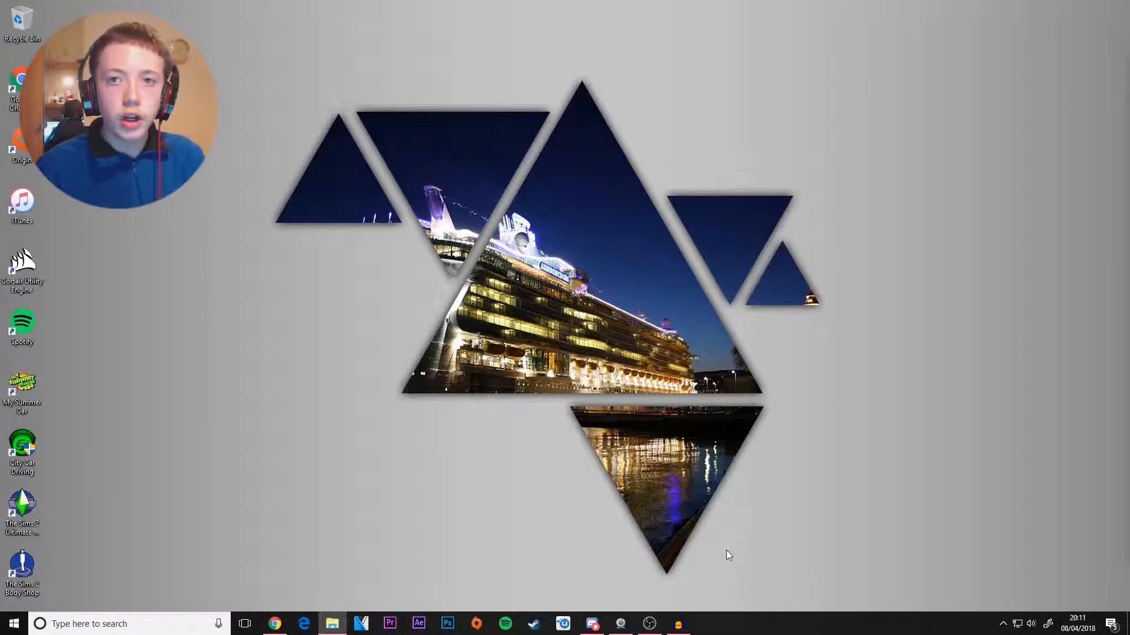
left_click(397, 628)
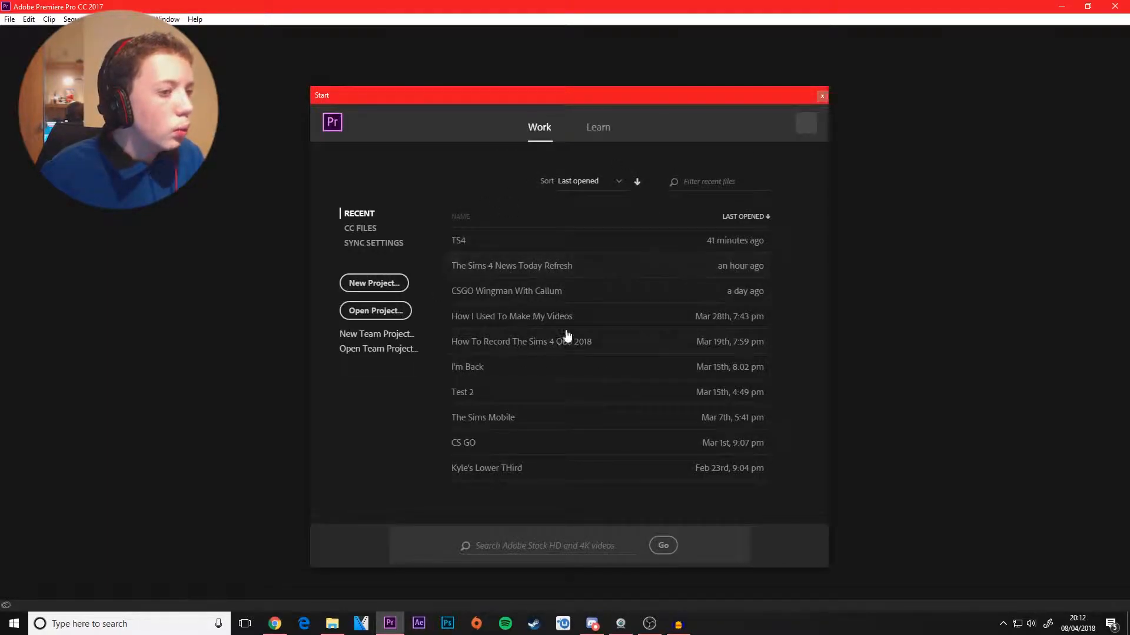
left_click(374, 283)
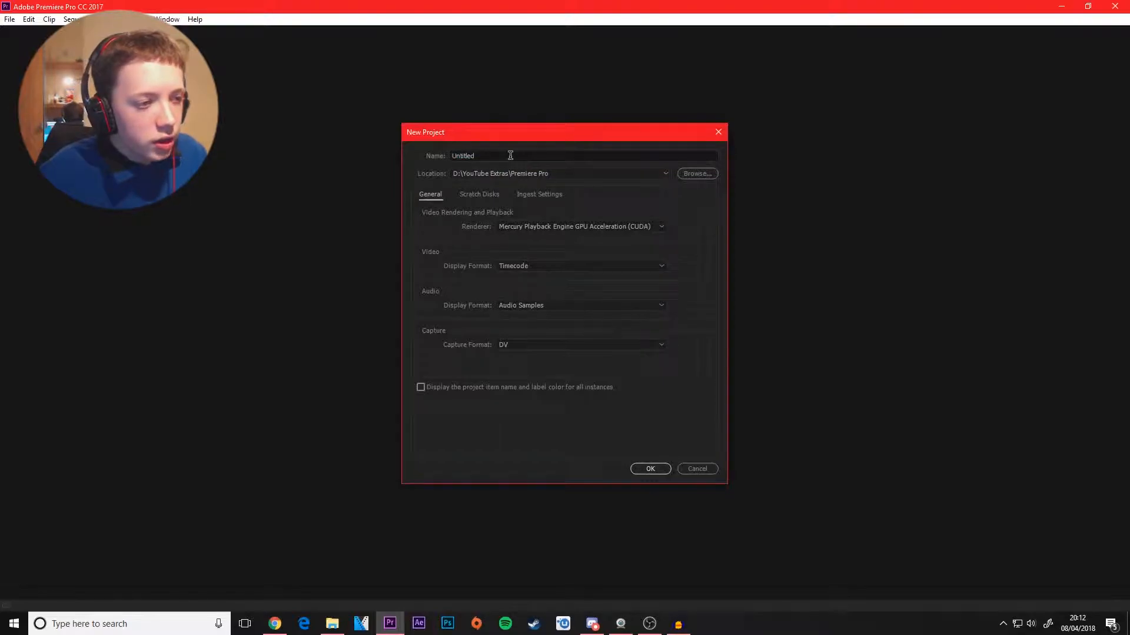
left_click_drag(510, 155, 362, 161)
key("BackSpace")
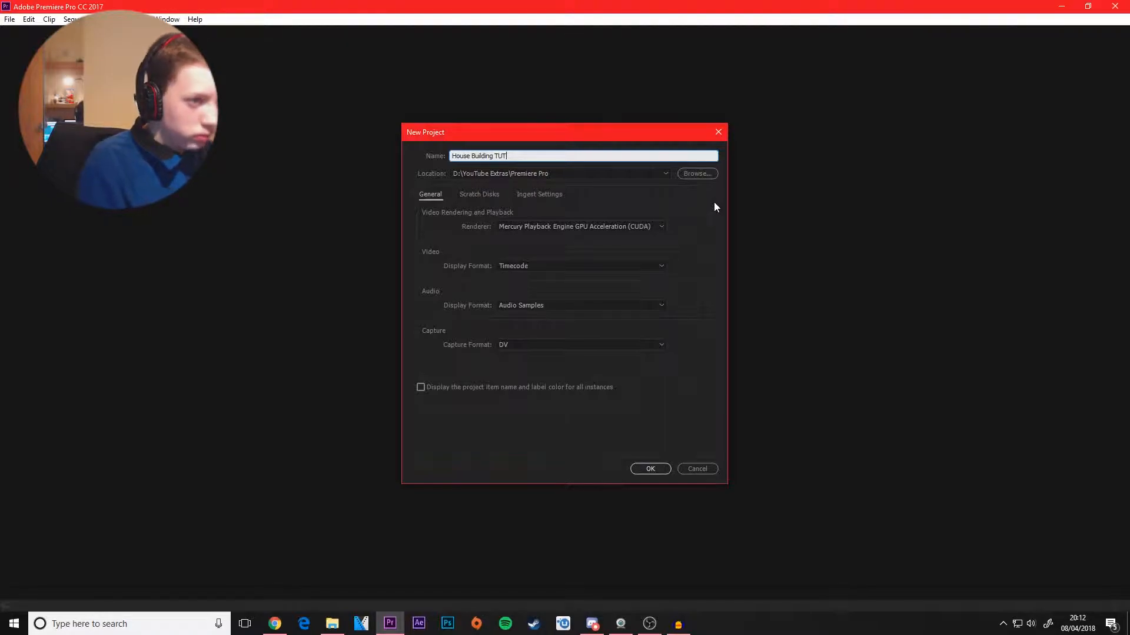
key("Return")
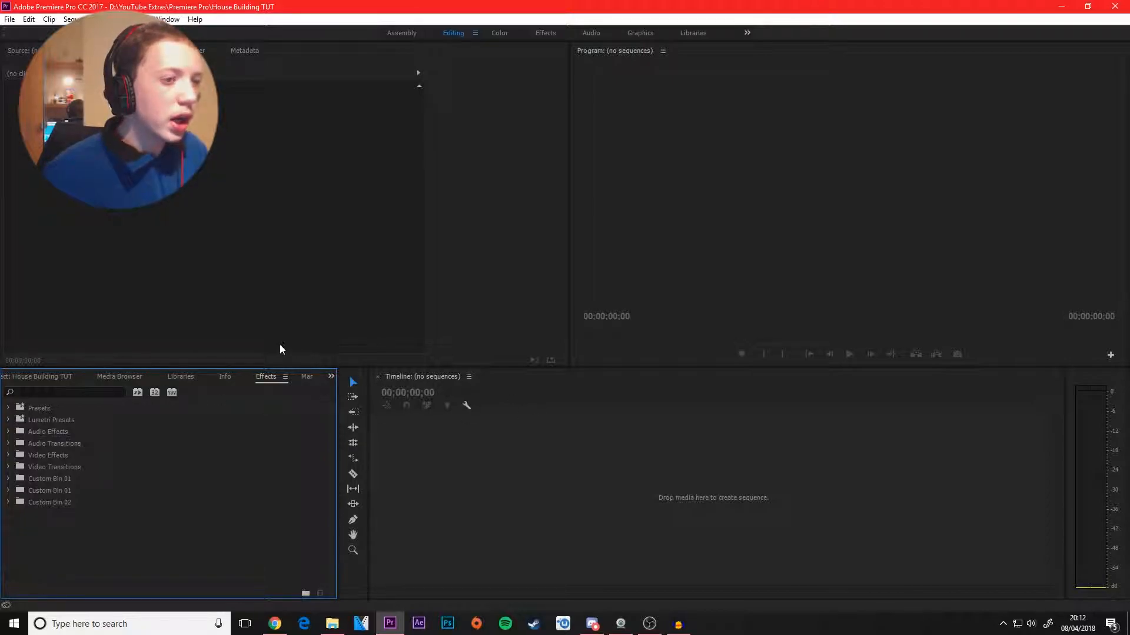
Step: Look over the workspace's empty timeline, program monitor, project media, effects list and media browser drives
left_click(640, 465)
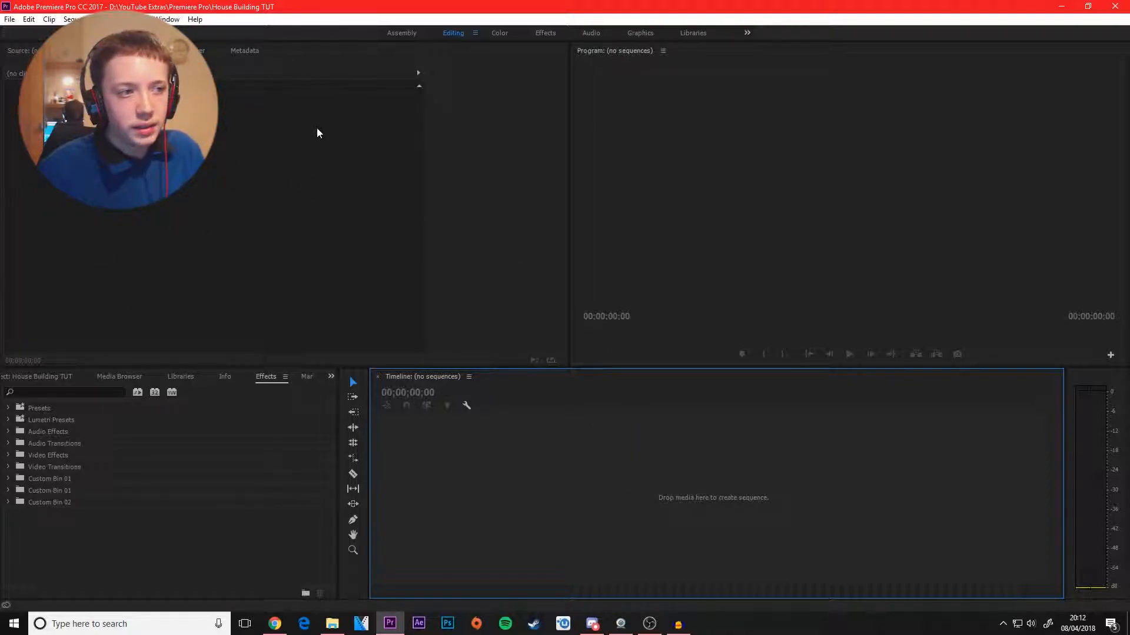
left_click(876, 165)
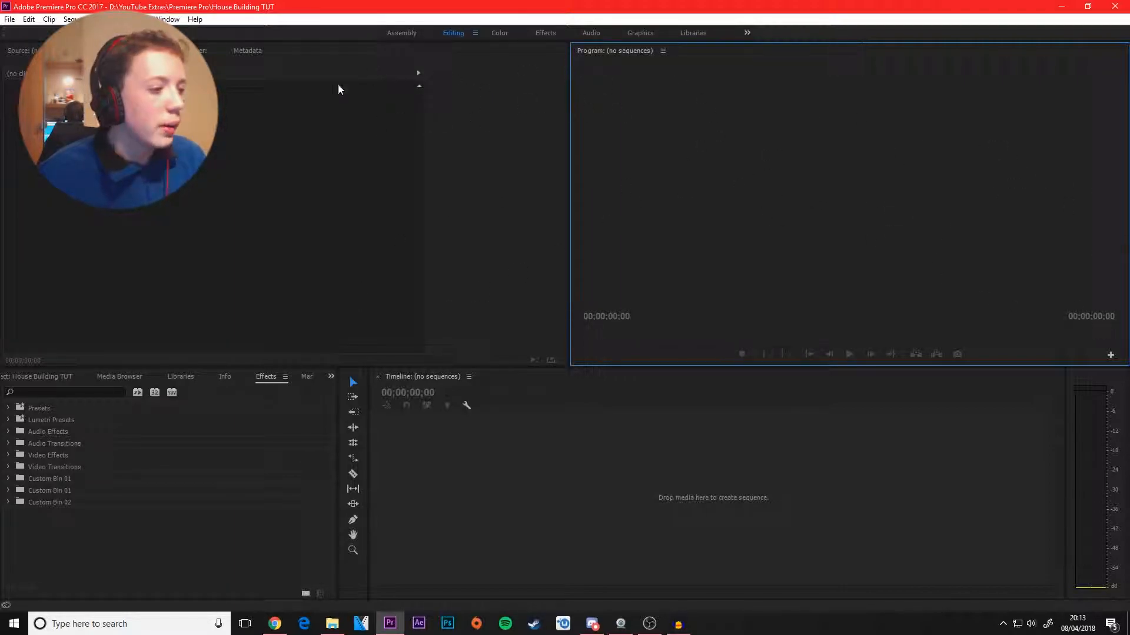
left_click(65, 377)
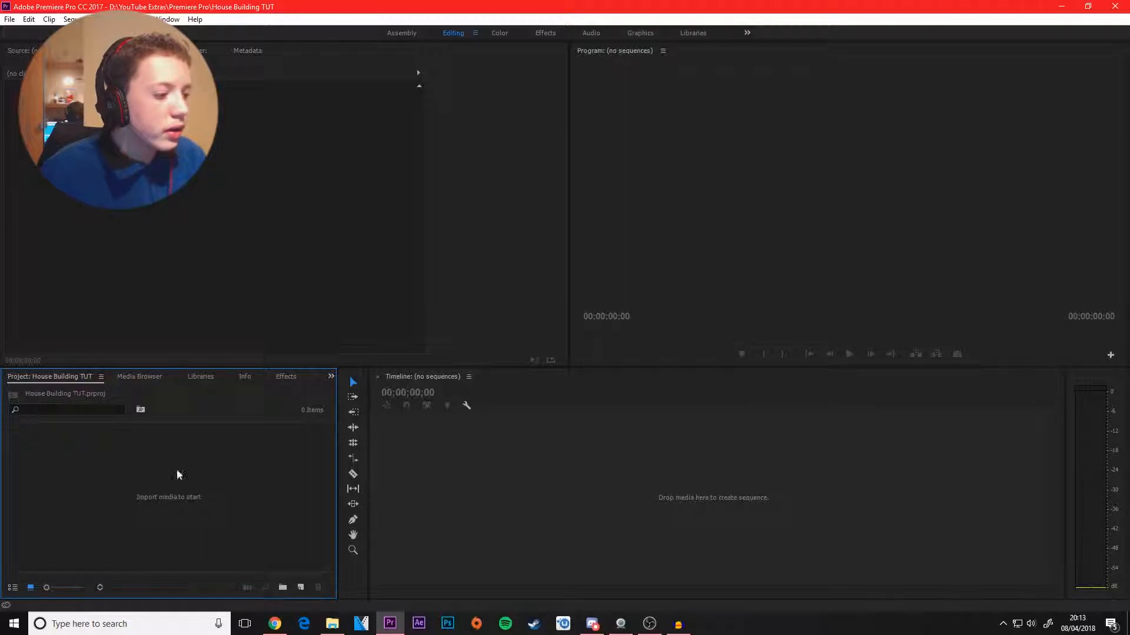
left_click(286, 383)
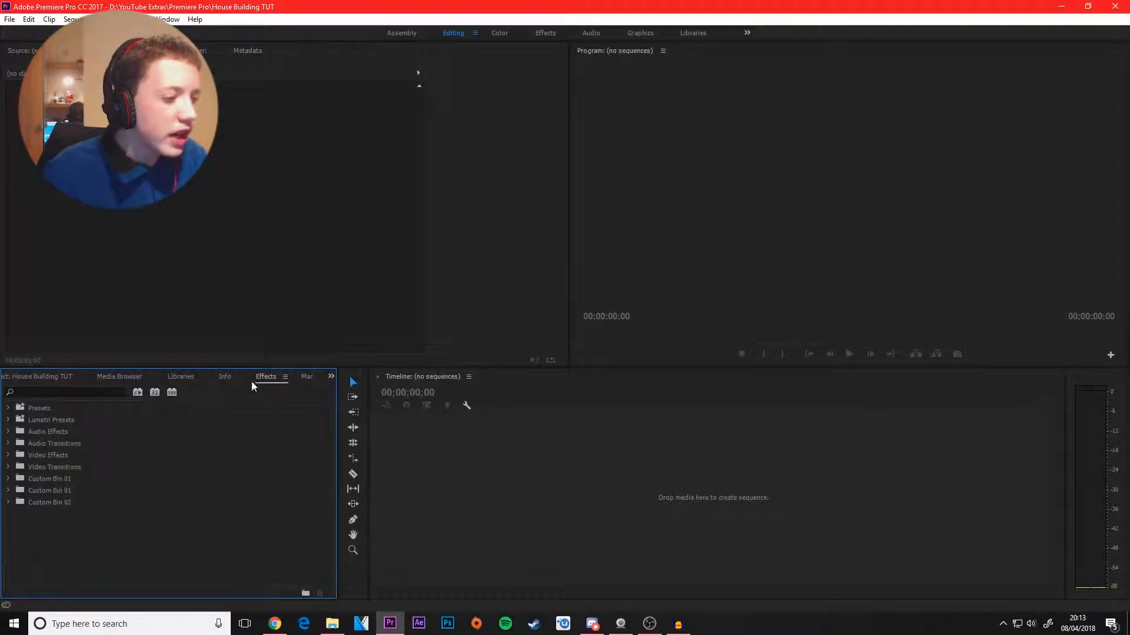
left_click(124, 377)
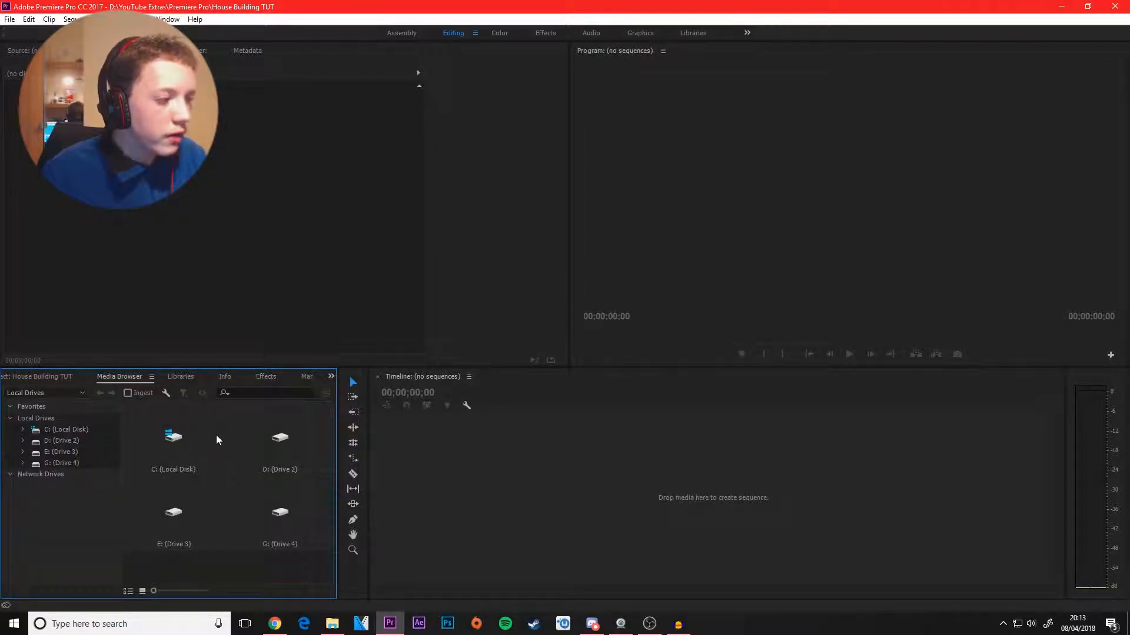
left_click(52, 376)
left_click(118, 383)
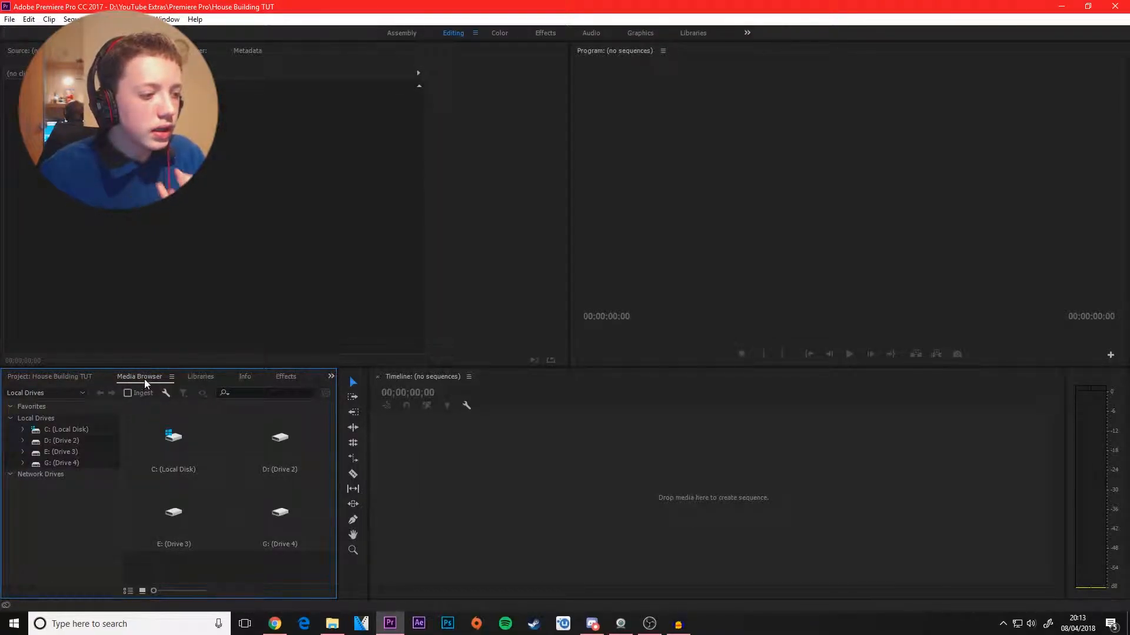
Step: Import the video Sims 4 02.26.2018 - 17.58.50.03 from the Sims 4 folder and create a timeline sequence from it
left_click(51, 379)
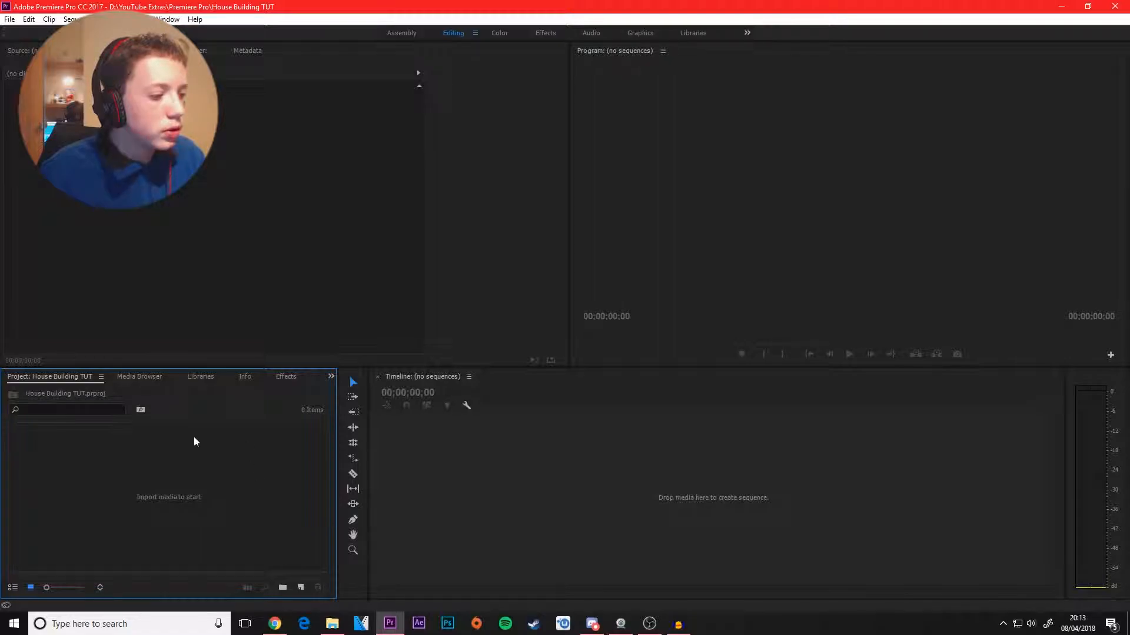
left_click_drag(86, 469, 249, 521)
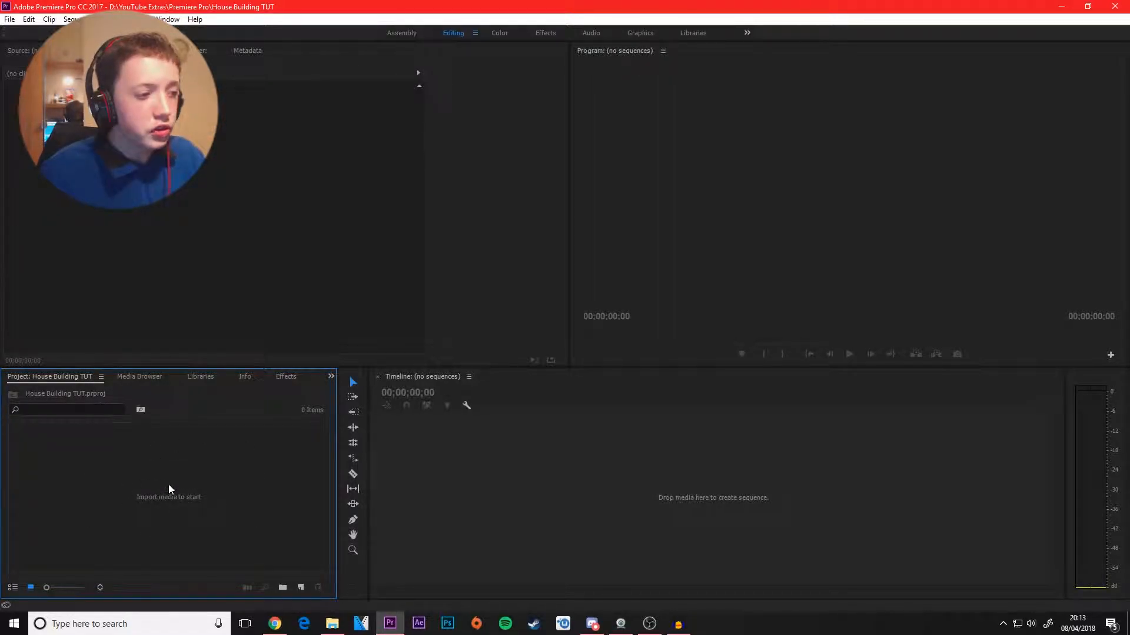
left_click(333, 623)
left_click_drag(410, 198, 751, 105)
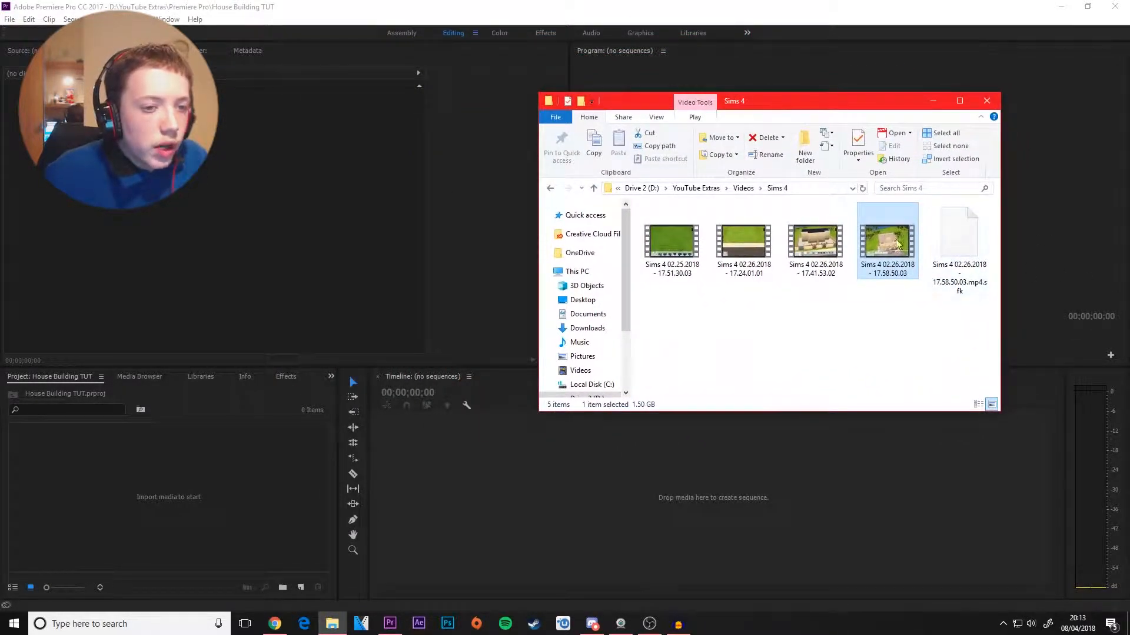
left_click_drag(887, 237, 148, 486)
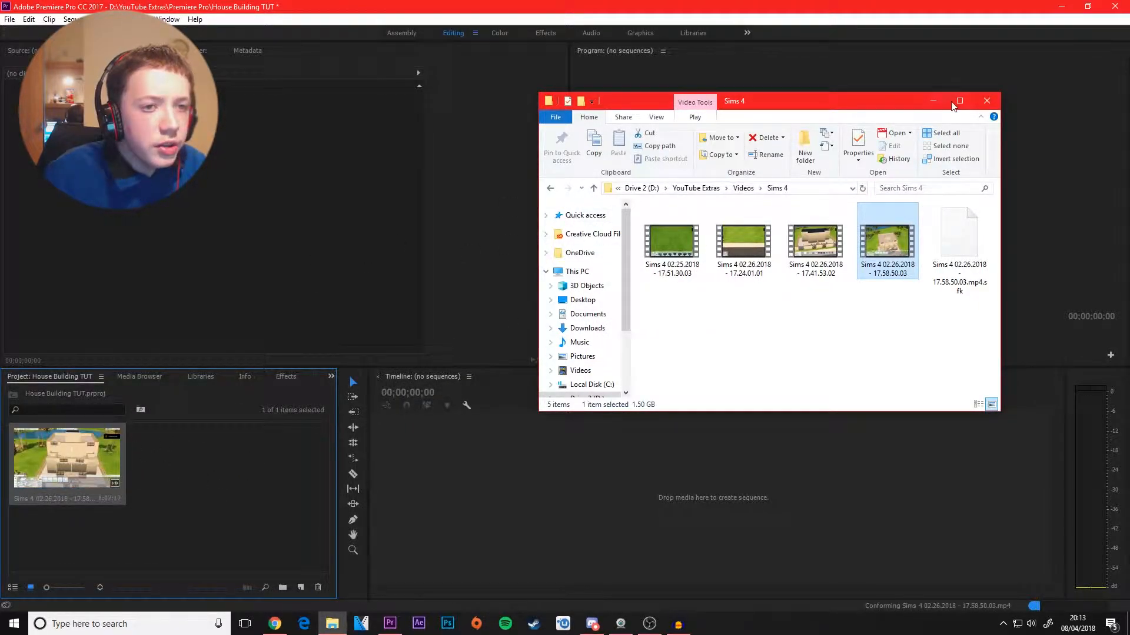
left_click_drag(878, 106, 1129, 150)
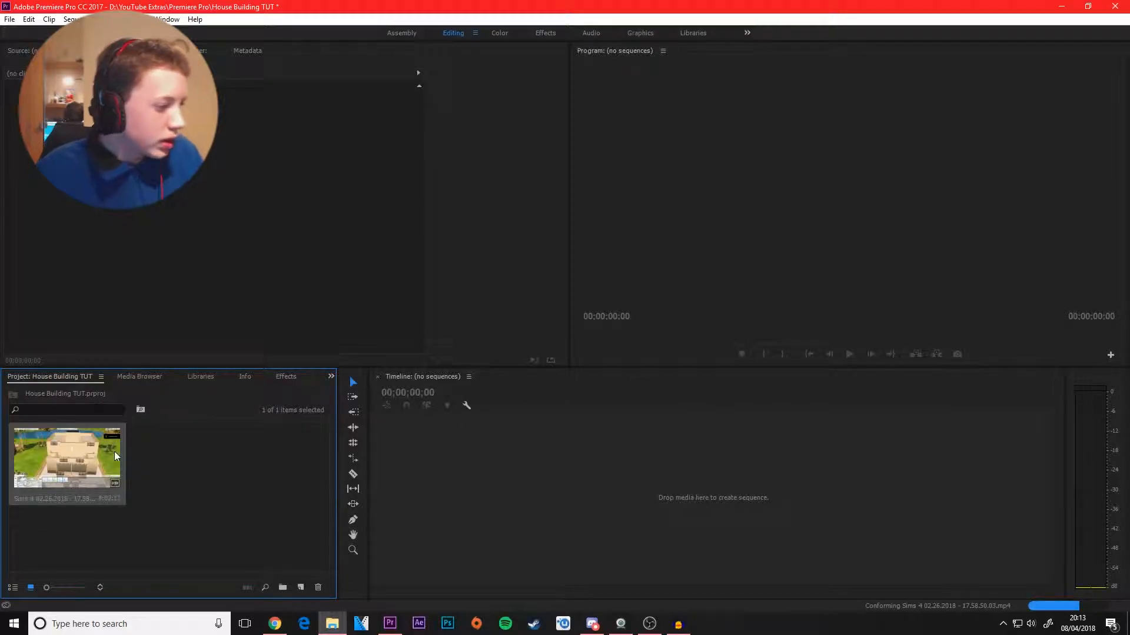
left_click_drag(61, 449, 412, 471)
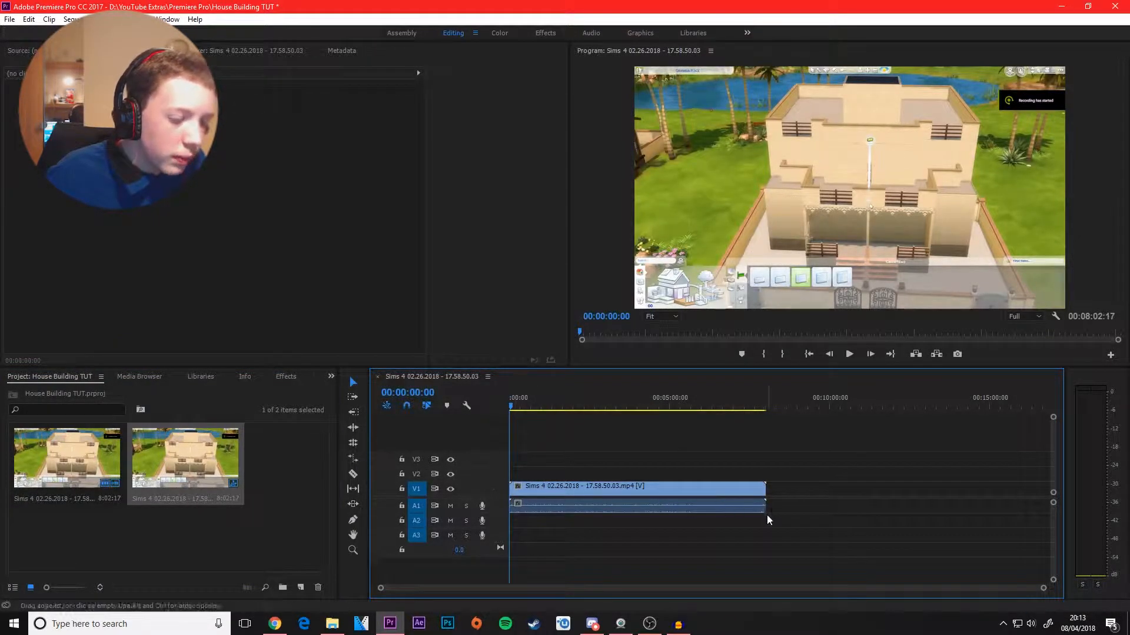
Step: Unlink the sequence clip's audio from its video and delete the audio
left_click(588, 488)
right_click(576, 488)
left_click(667, 230)
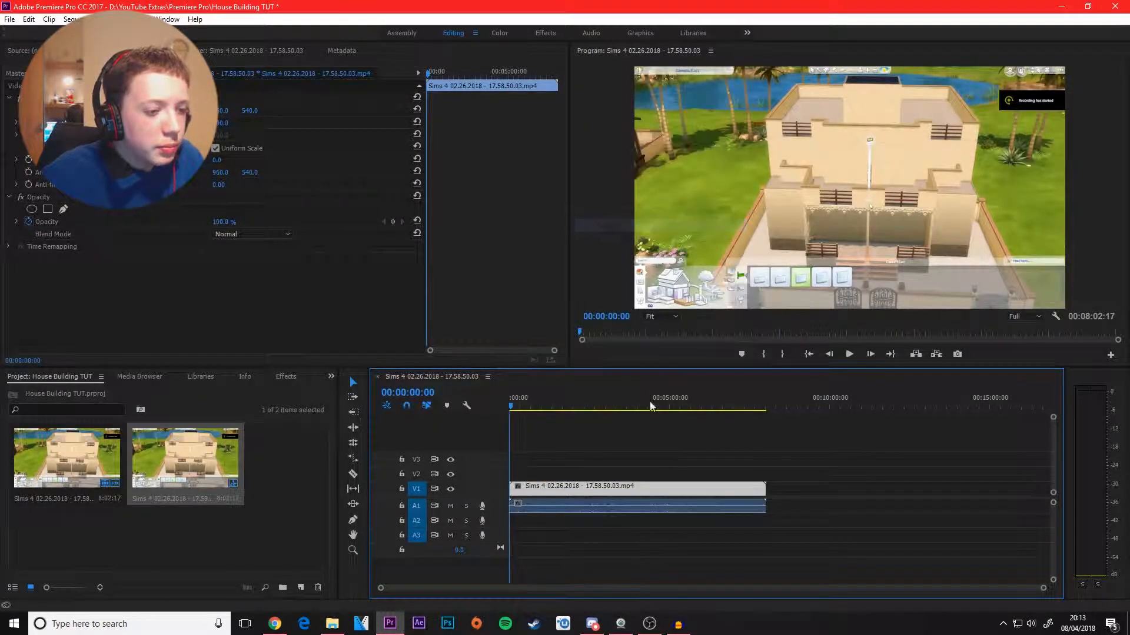
left_click(641, 504)
key("Delete")
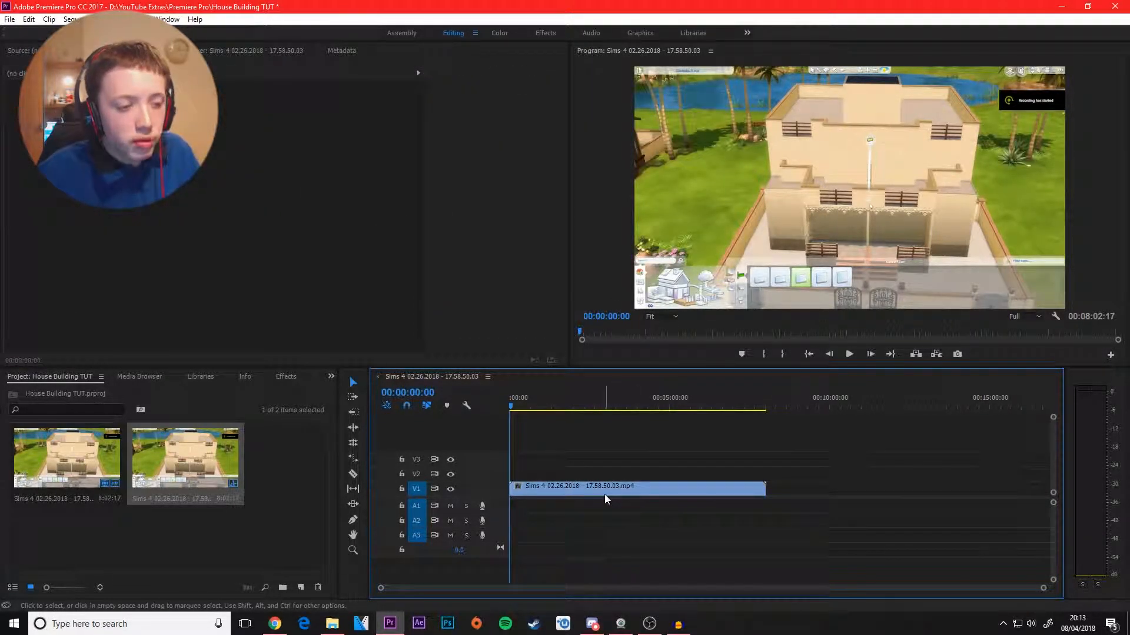
Step: Play the clip from its beginning and scrub through its opening minutes to preview the house building footage
scroll(590, 484, "up", 3)
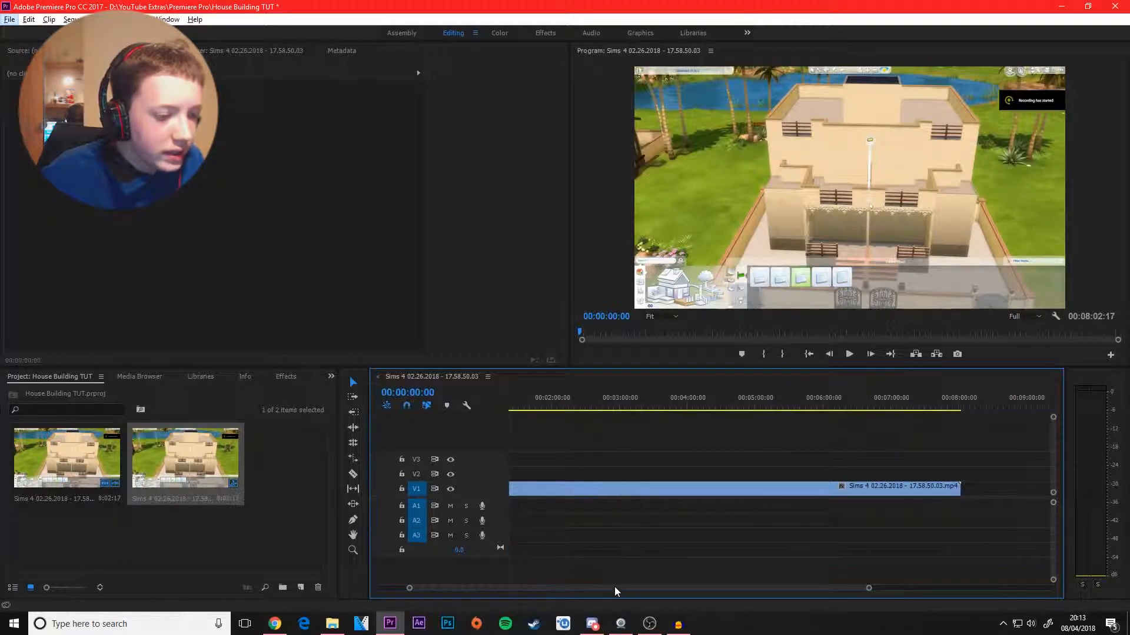
left_click_drag(613, 588, 547, 593)
left_click(565, 486)
left_click(557, 450)
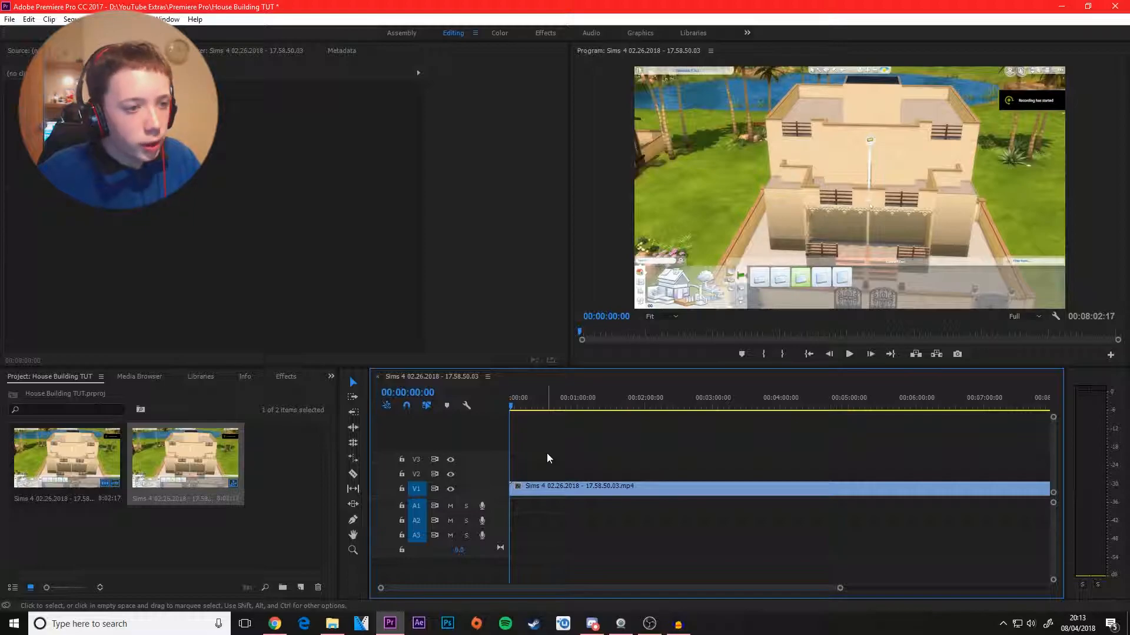
key("space")
scroll(581, 491, "down", 2)
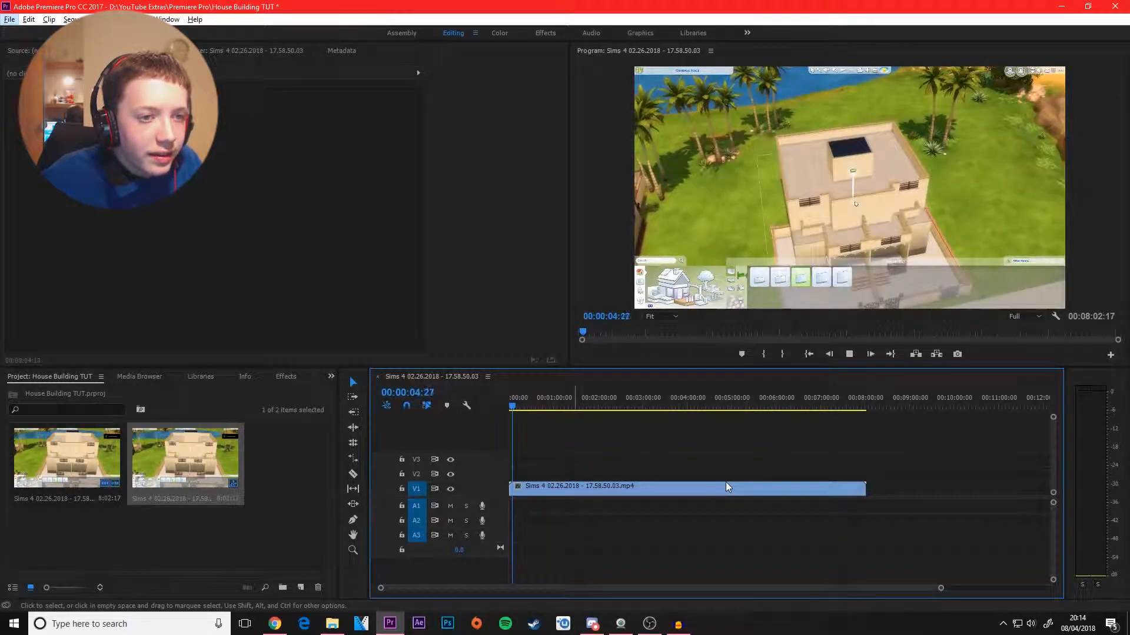
left_click(542, 402)
left_click_drag(612, 404, 495, 403)
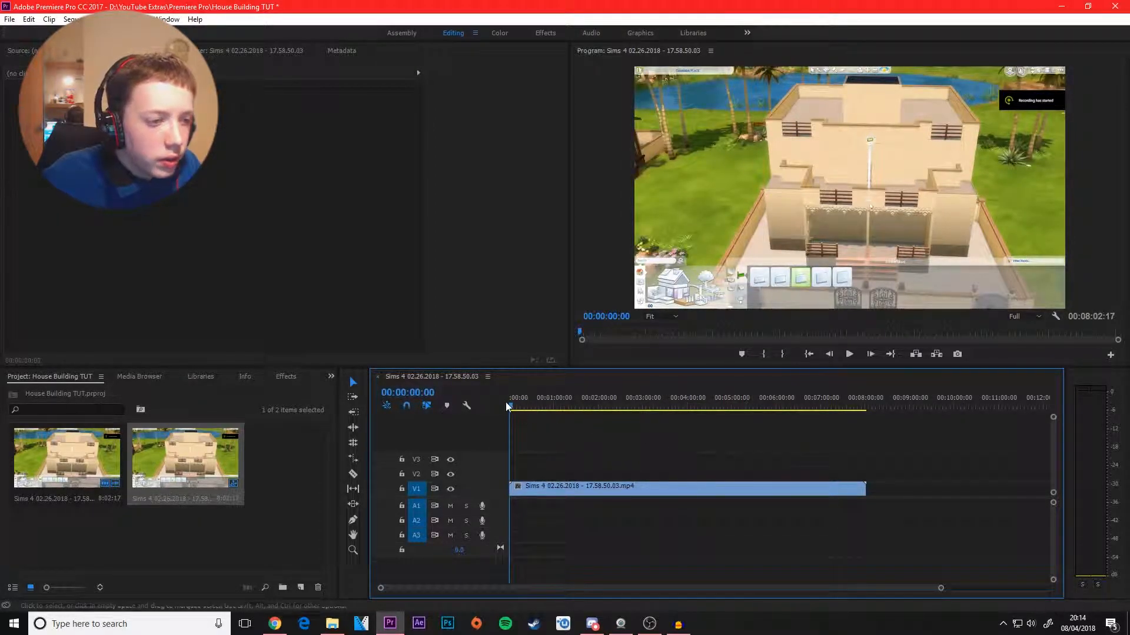
left_click(514, 403)
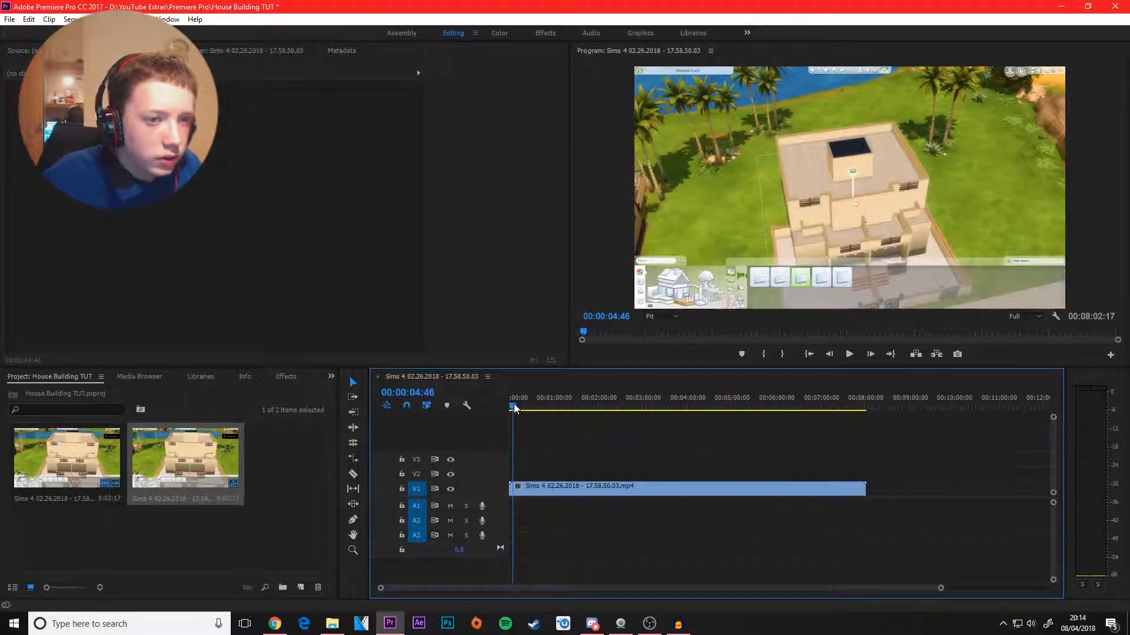
Step: Undo the audio deletion and the unlinking of the Sims 4 clip in the sequence
right_click(581, 488)
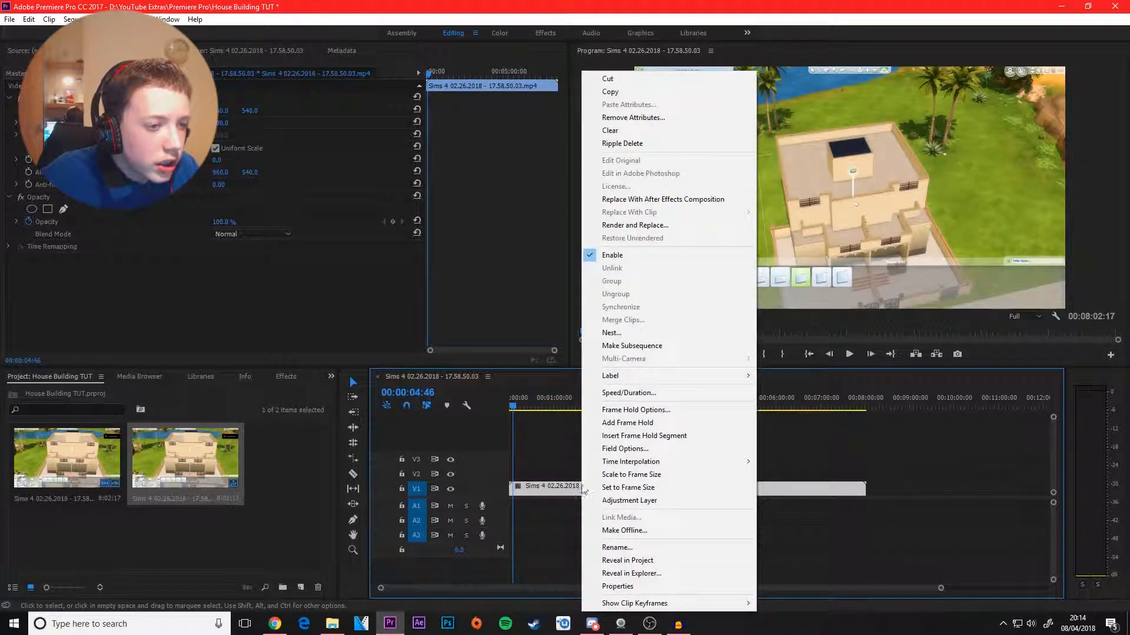
left_click(556, 529)
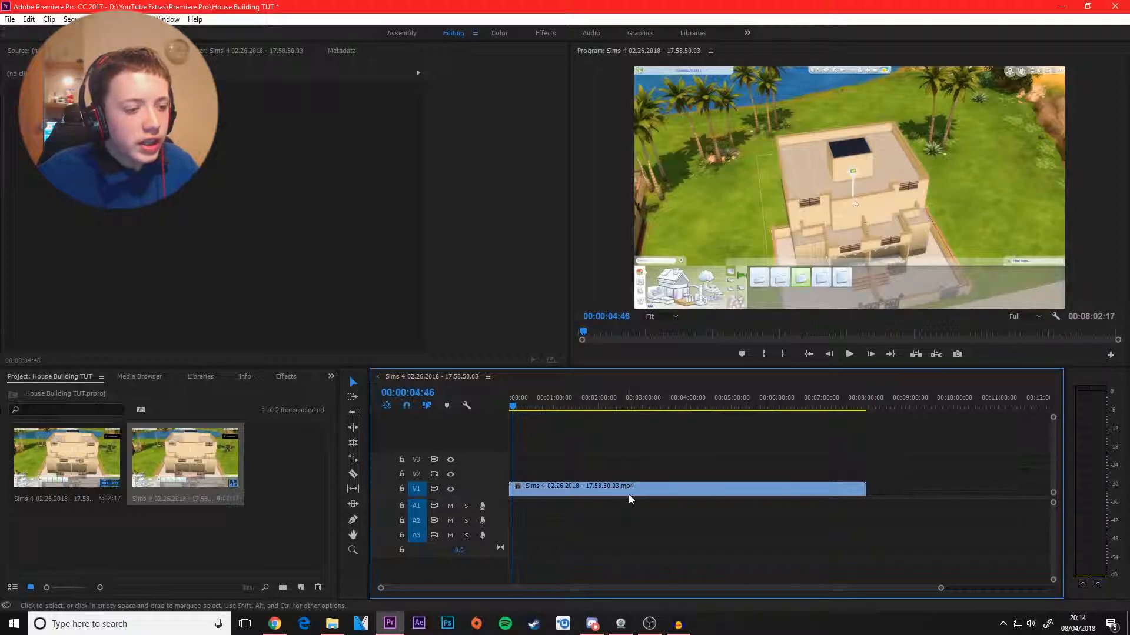
left_click(606, 490)
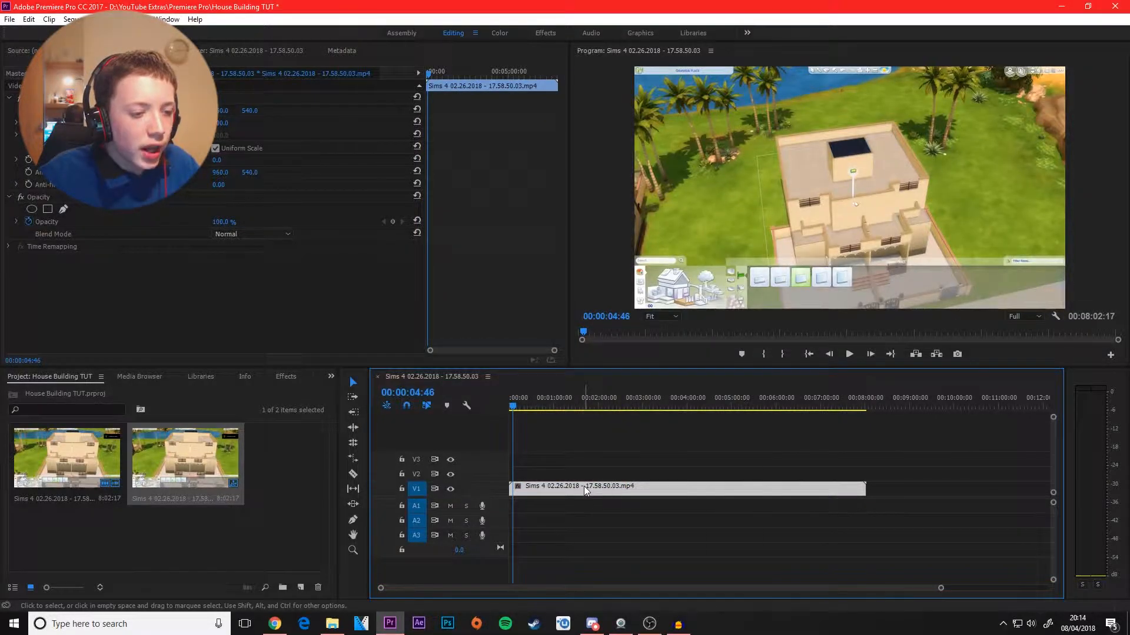
right_click(585, 491)
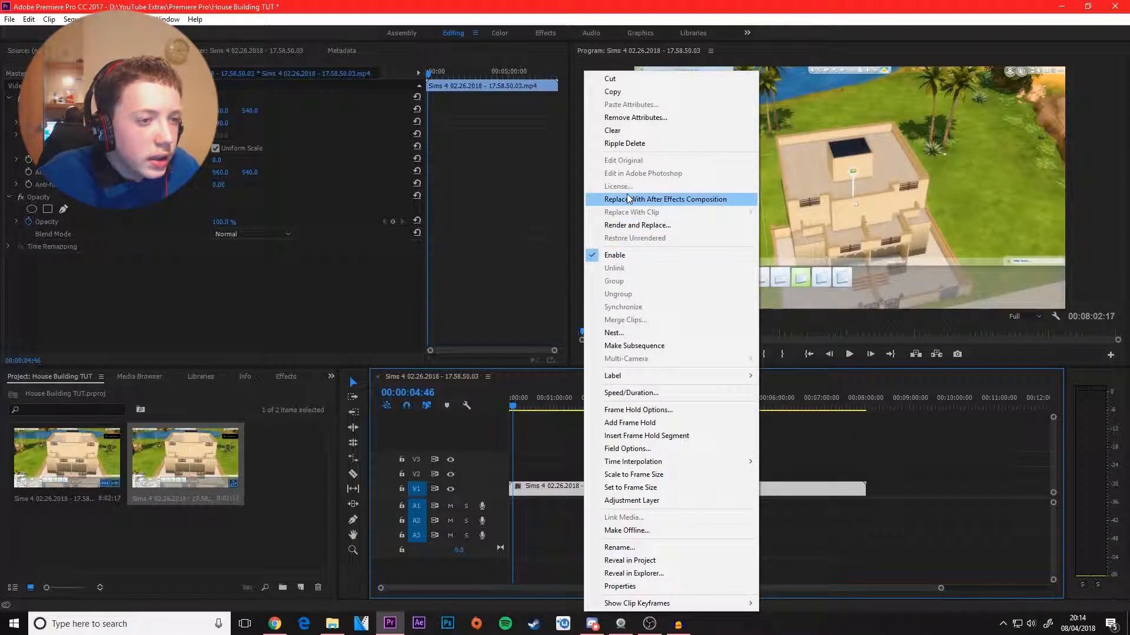
left_click(546, 396)
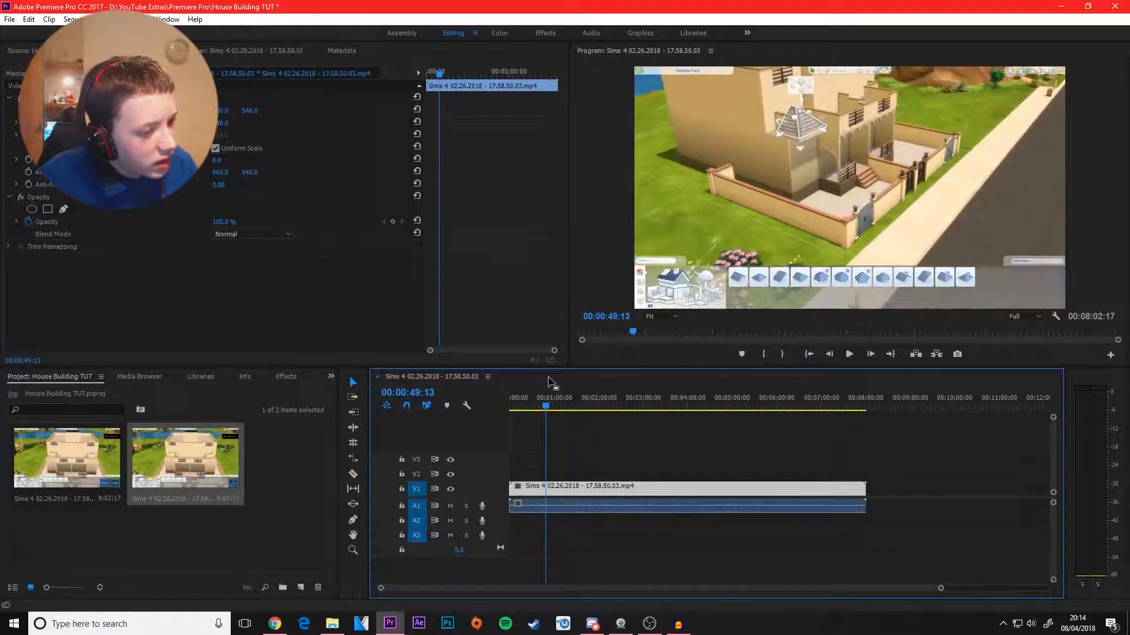
left_click(609, 469)
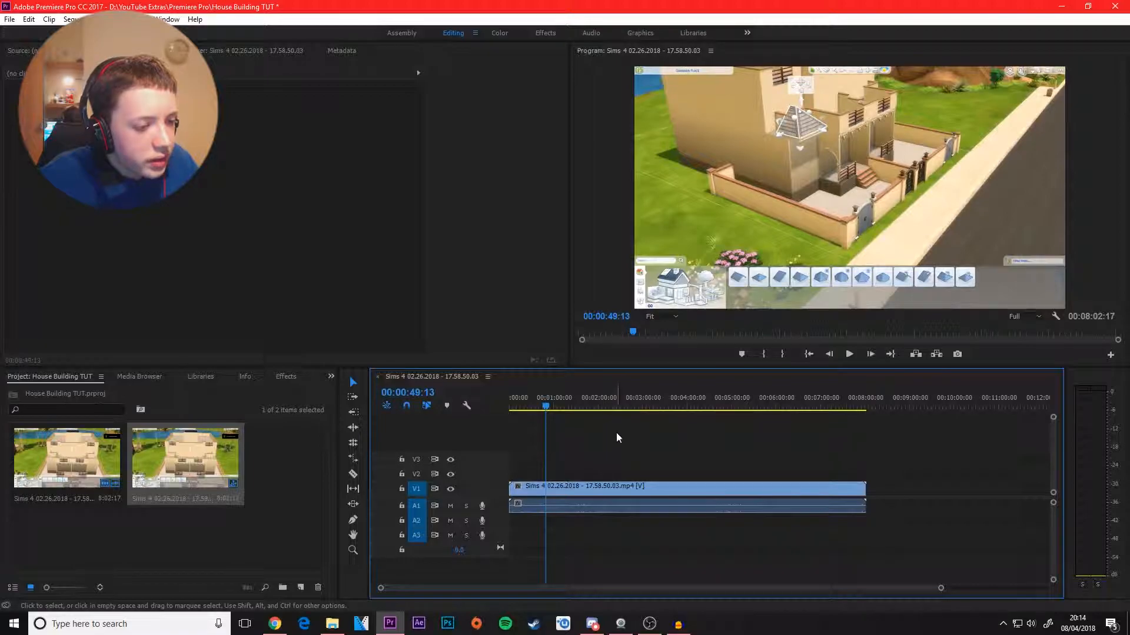
Step: Unlink the Sims 4 clip again, shift its audio along the track to separate it from the video, and delete the audio
left_click(647, 489)
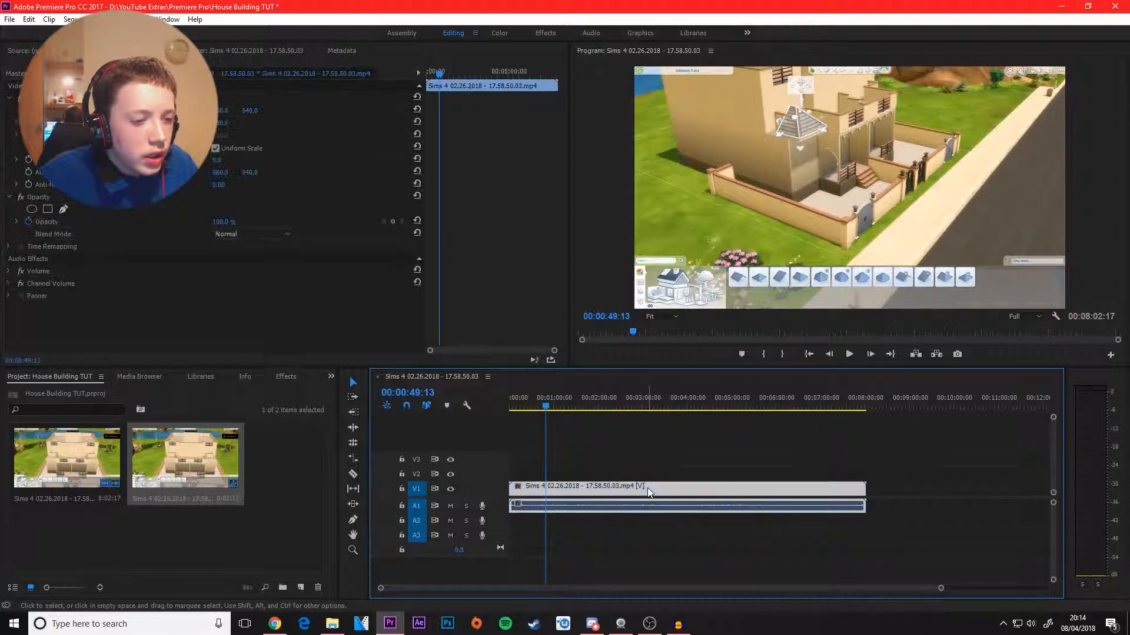
right_click(613, 490)
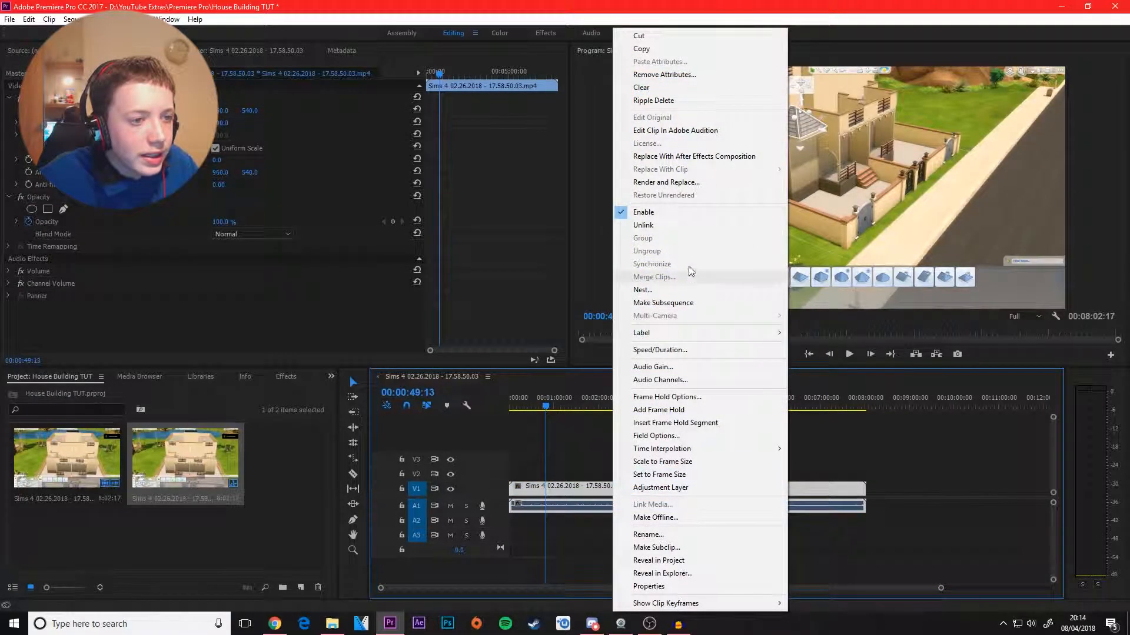
left_click(647, 226)
left_click_drag(567, 509, 745, 509)
left_click(748, 571)
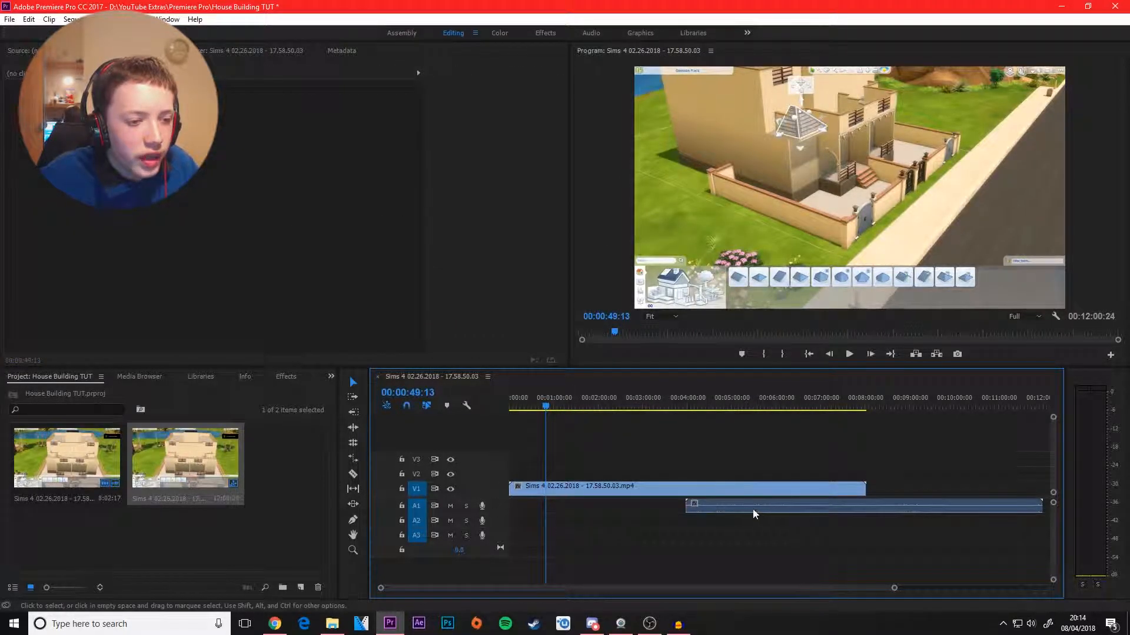
left_click(732, 506)
key("Delete")
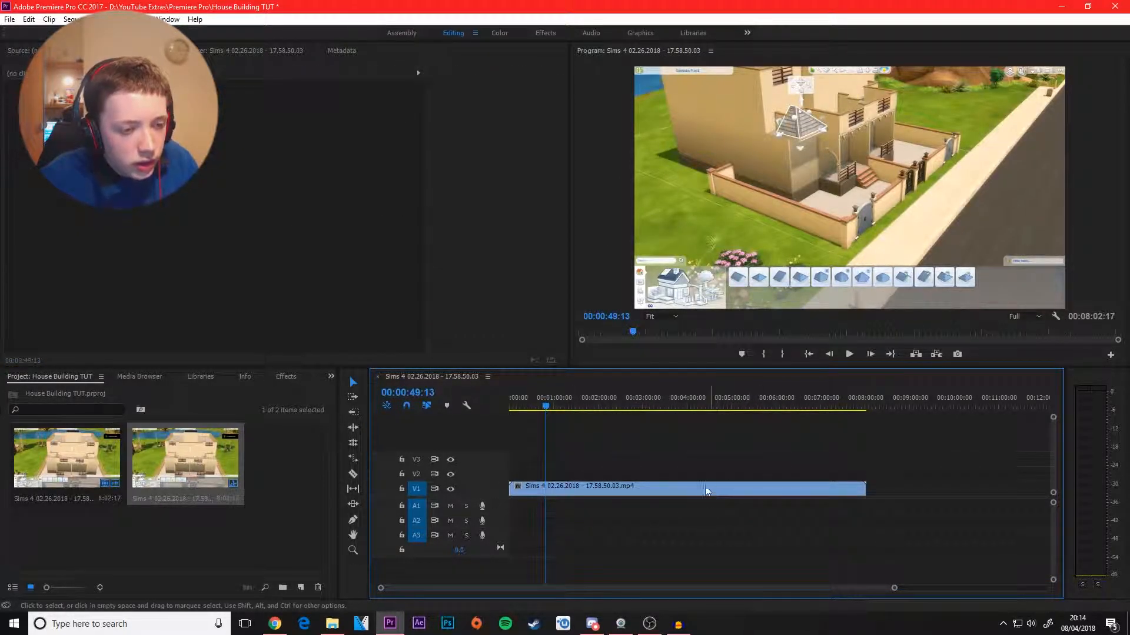
Step: Try enlarging the Sims 4 clip's picture with its Scale property, and undo the change
left_click(606, 489)
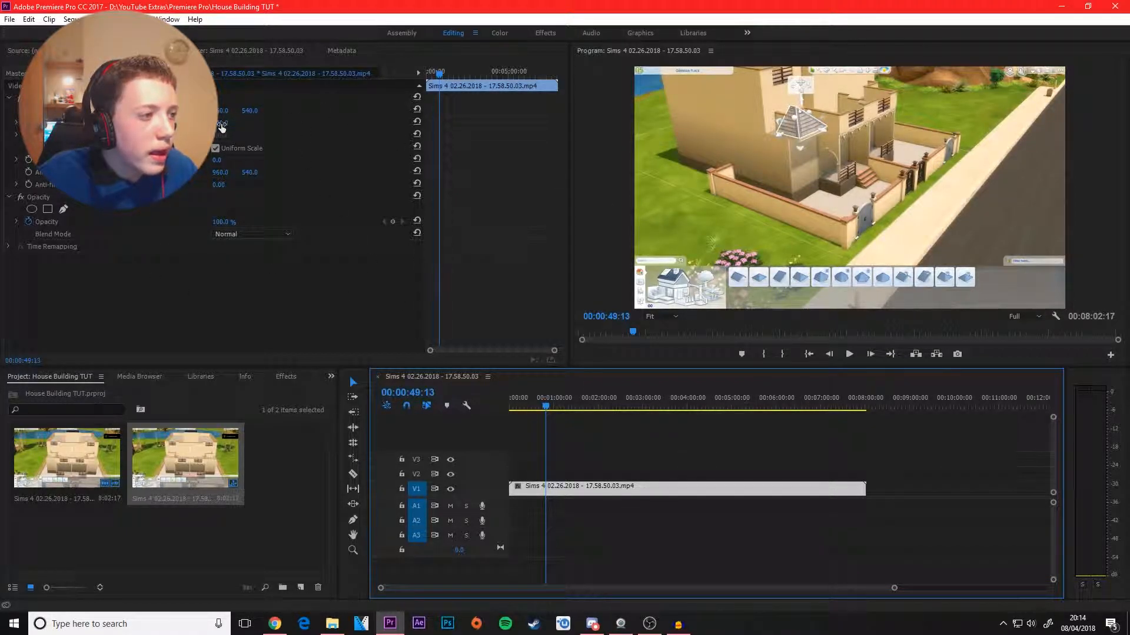
left_click_drag(220, 128, 227, 122)
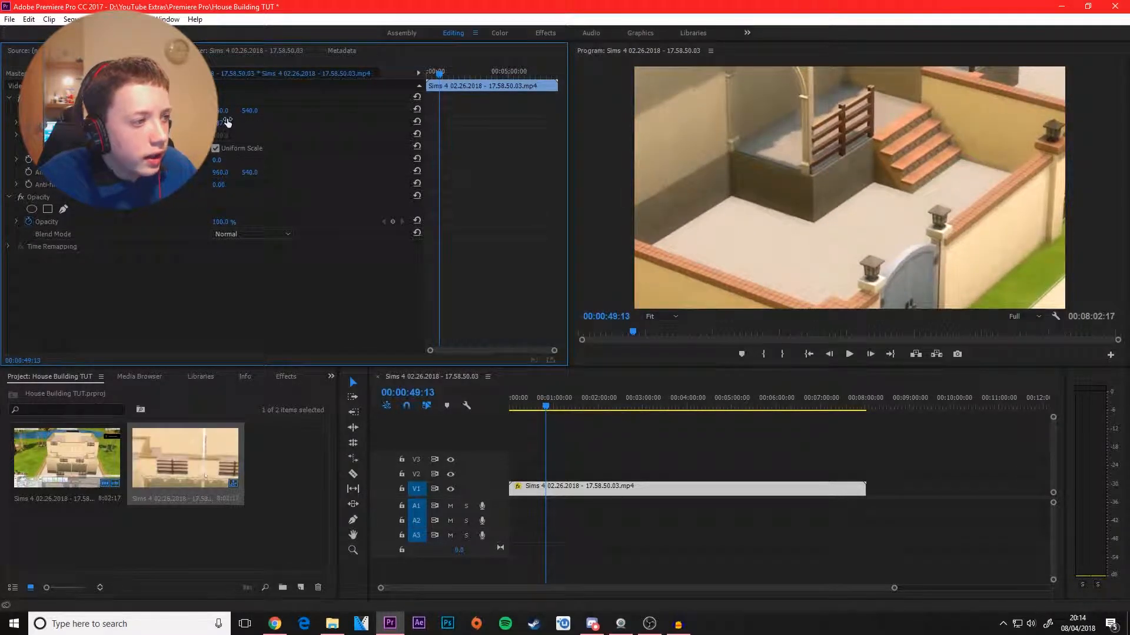
key("ctrl+z")
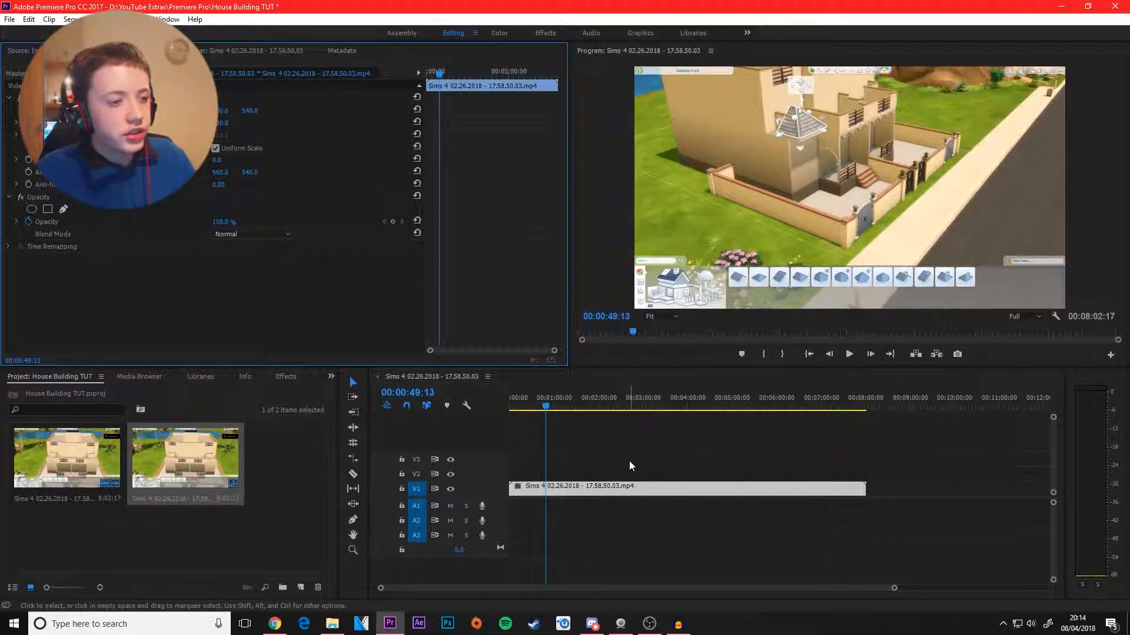
Step: Set the Sims 4 clip's speed to 175.8% with its duration linked, and play the sequence from its start
right_click(633, 487)
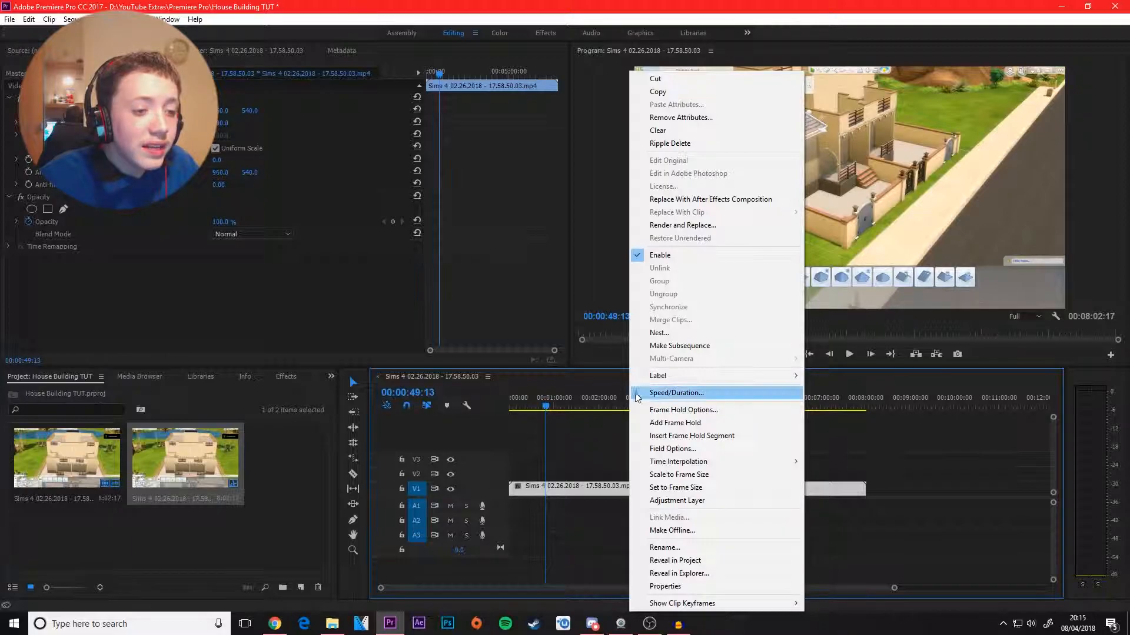
left_click(690, 396)
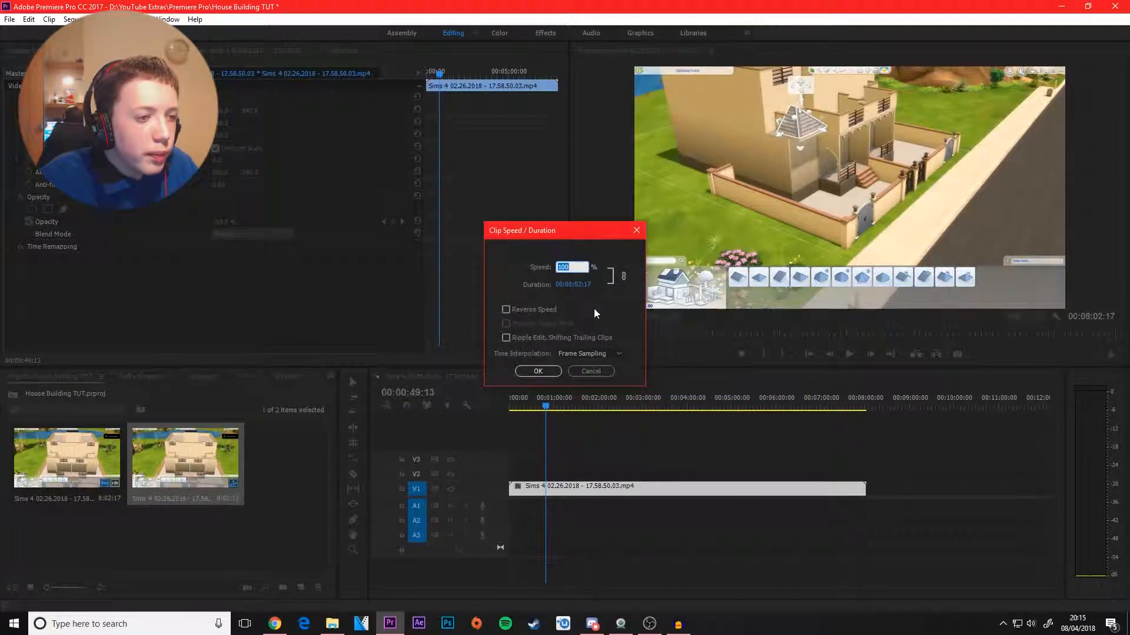
left_click(595, 301)
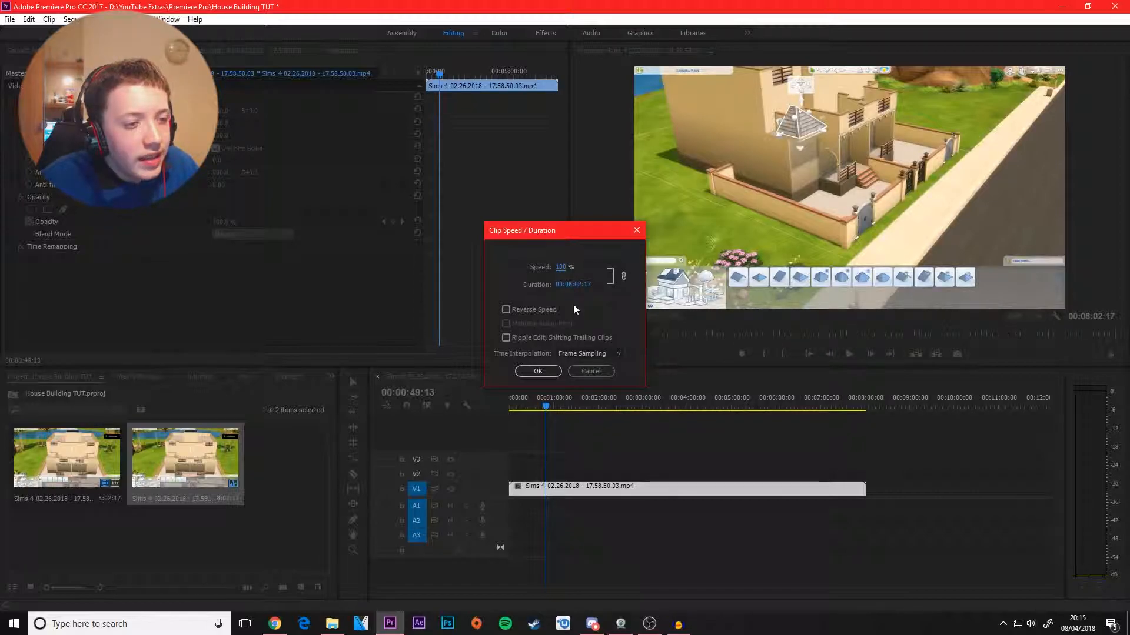
left_click_drag(565, 269, 763, 277)
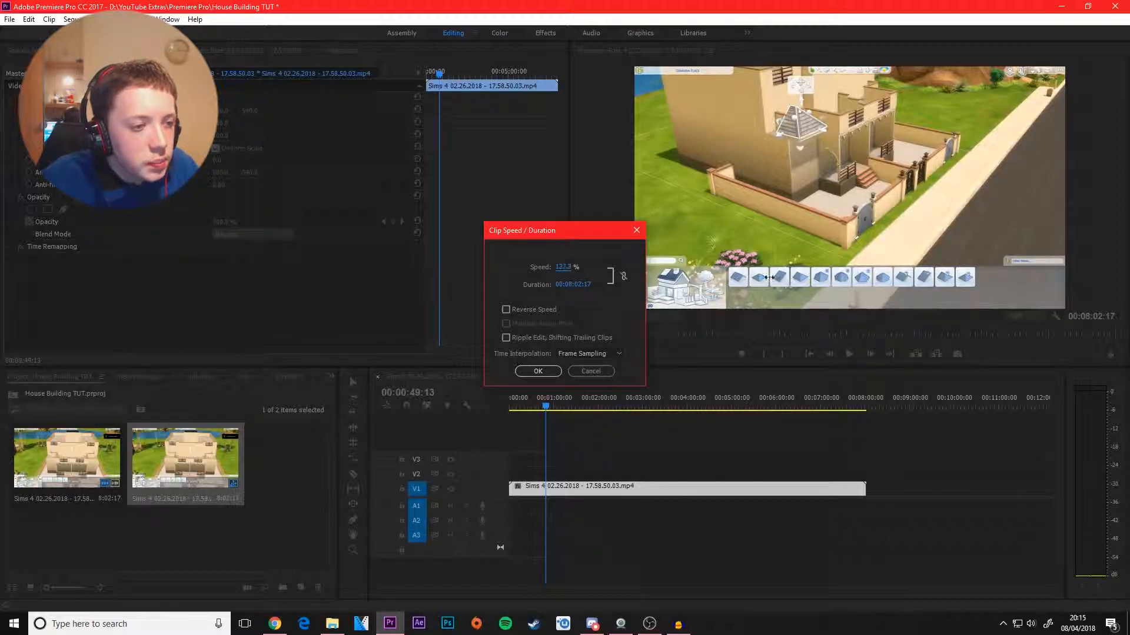
left_click_drag(907, 288, 913, 288)
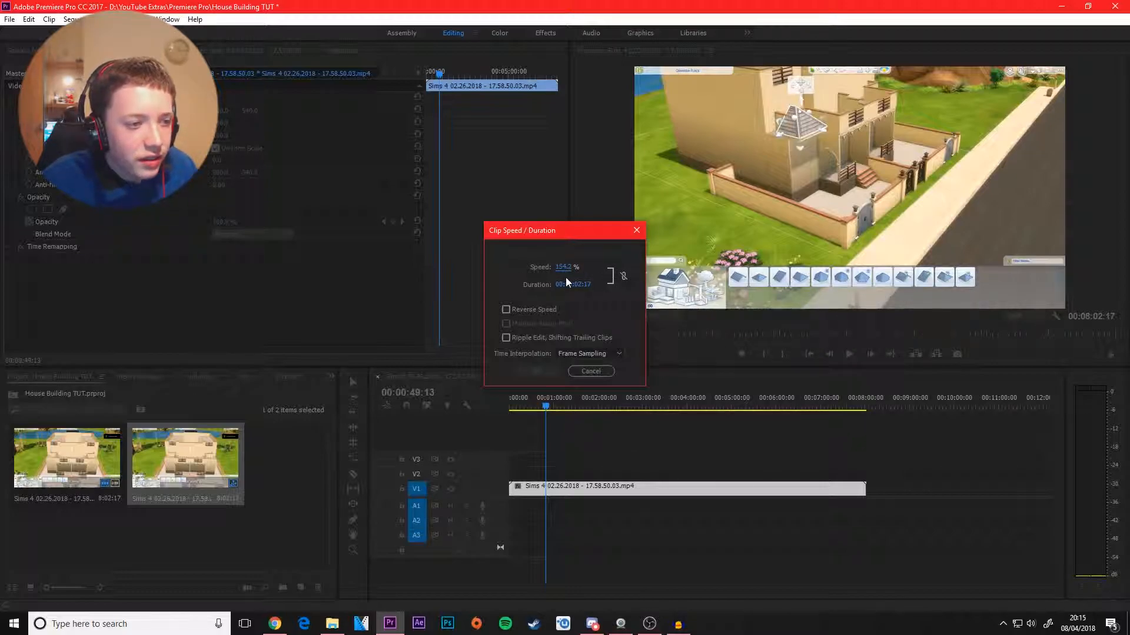
left_click(621, 276)
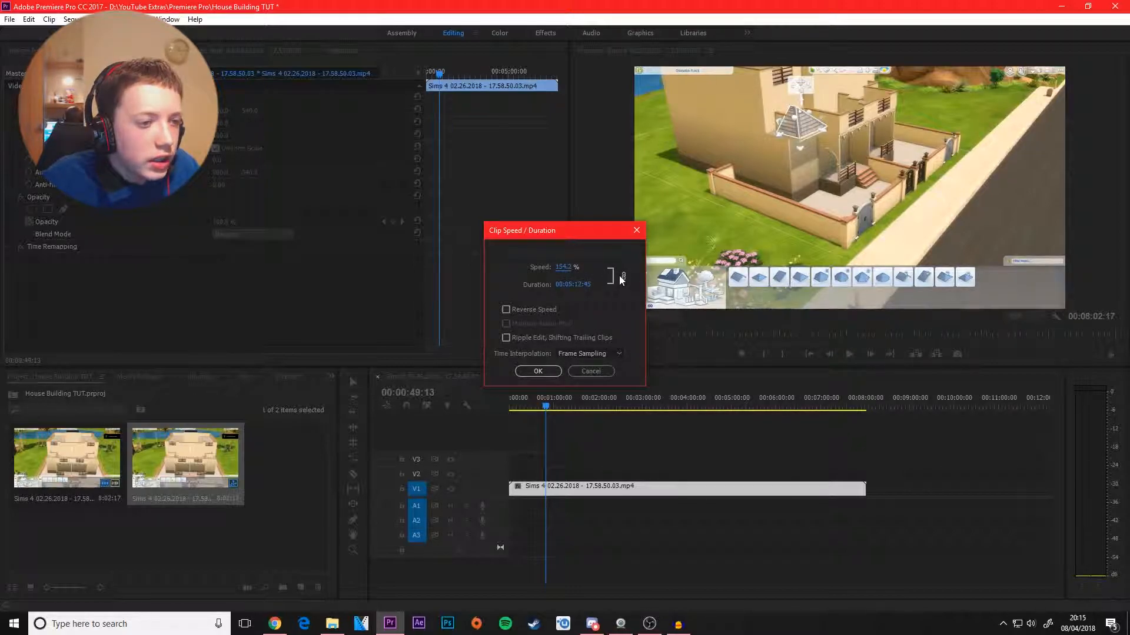
left_click_drag(569, 268, 946, 263)
left_click_drag(570, 267, 242, 255)
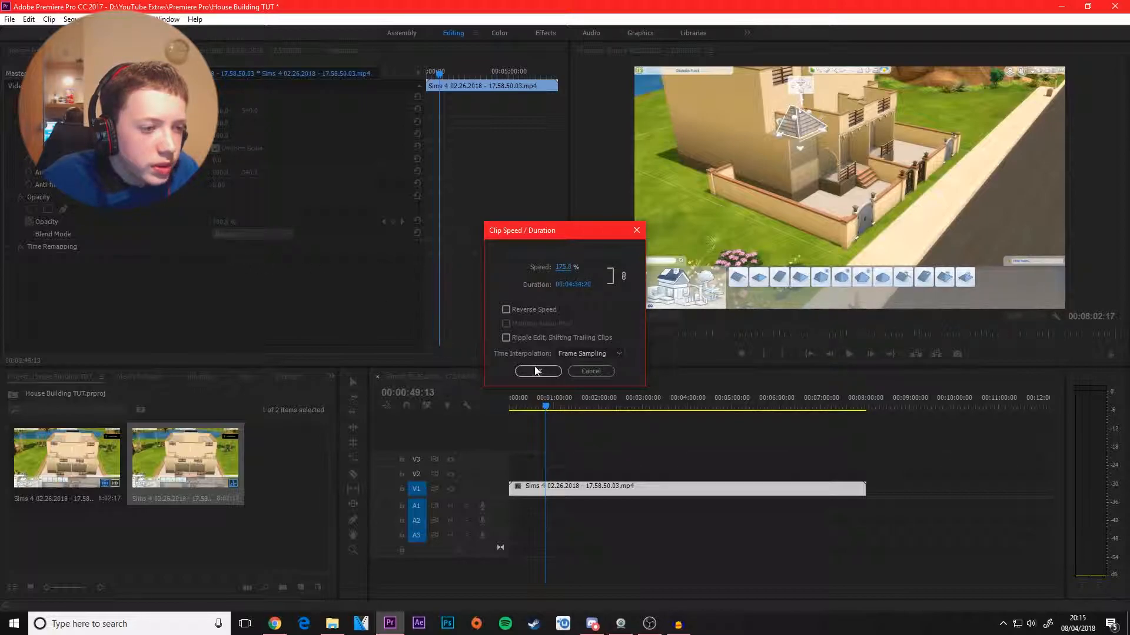
left_click(537, 370)
left_click_drag(563, 405, 512, 407)
key("space")
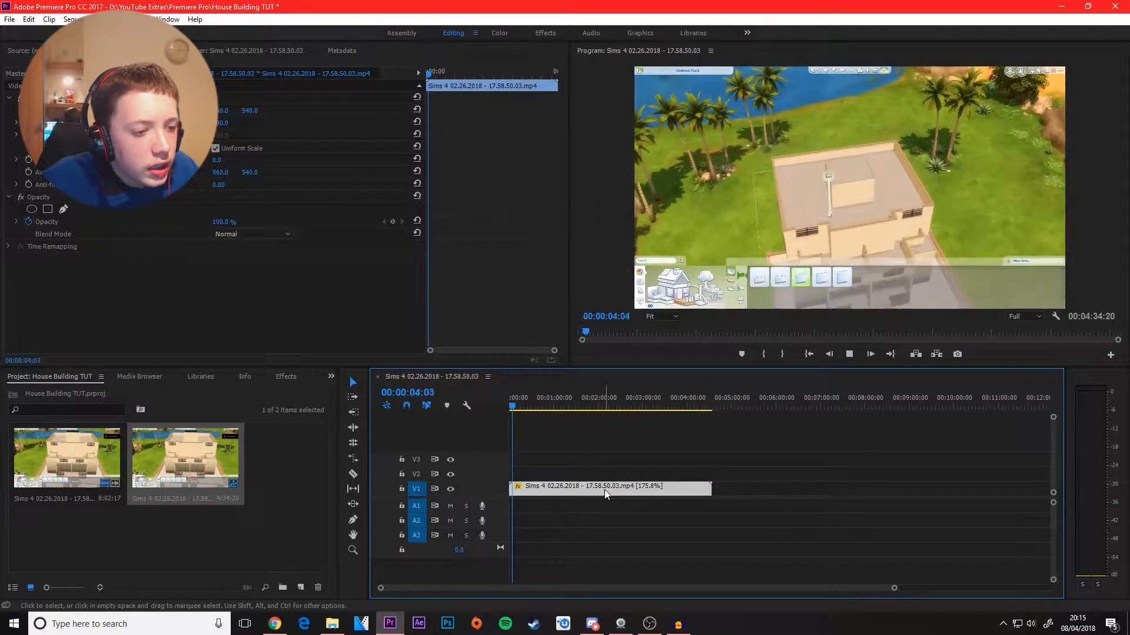
Step: Increase the Sims 4 clip's speed further to shorten its duration to 00:02:52:26
right_click(605, 490)
left_click(653, 392)
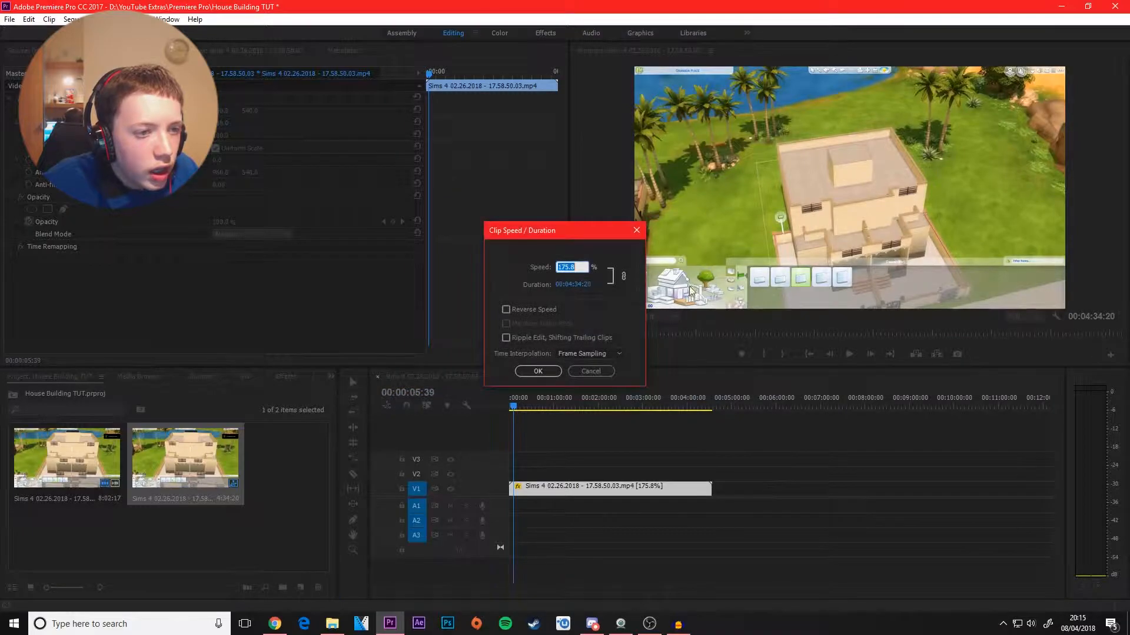
left_click(596, 312)
left_click_drag(566, 267, 1103, 261)
left_click(537, 370)
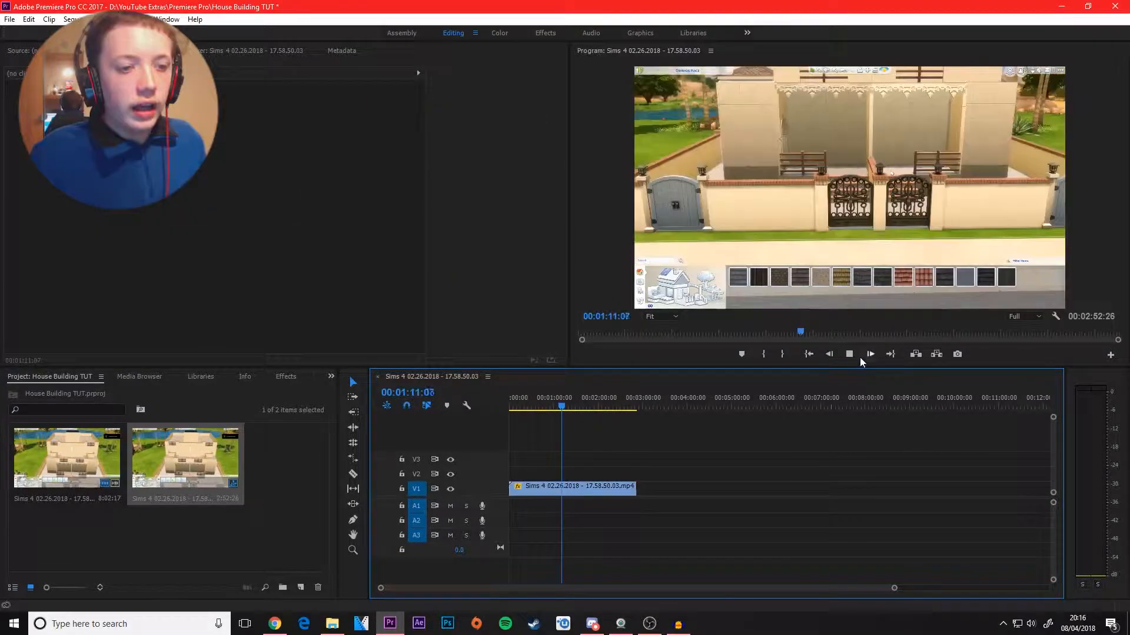
Step: Stop playback, mark the sequence's in point at its start and its out point at the clip's end, and return the playhead to about 00:01:33:39
left_click(846, 356)
left_click(567, 415)
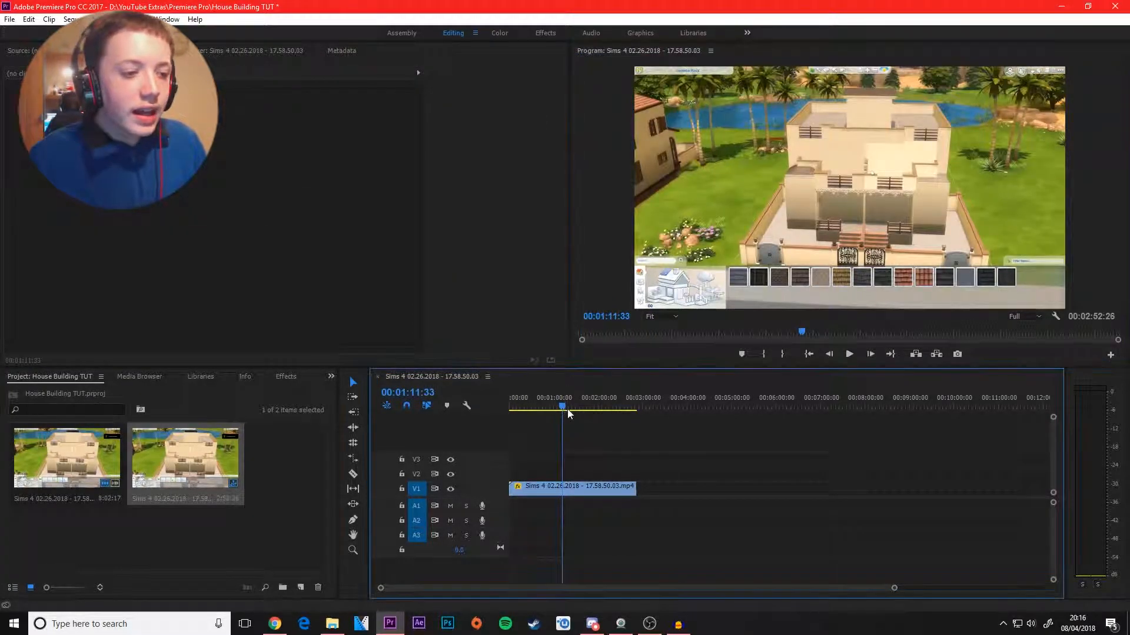
left_click_drag(566, 407, 509, 407)
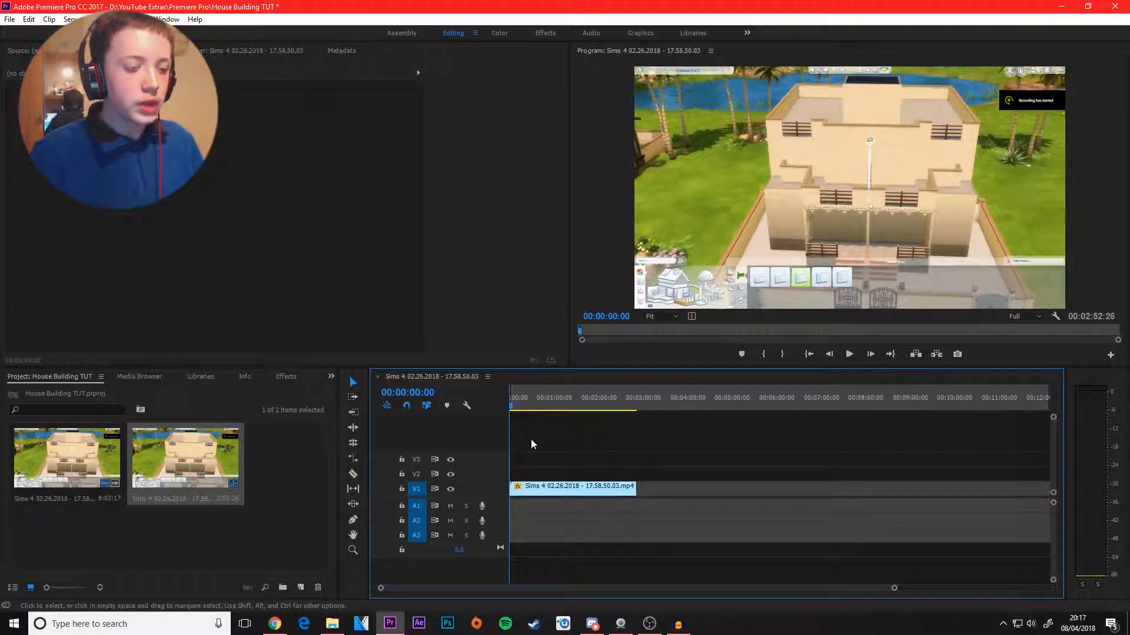
left_click(891, 354)
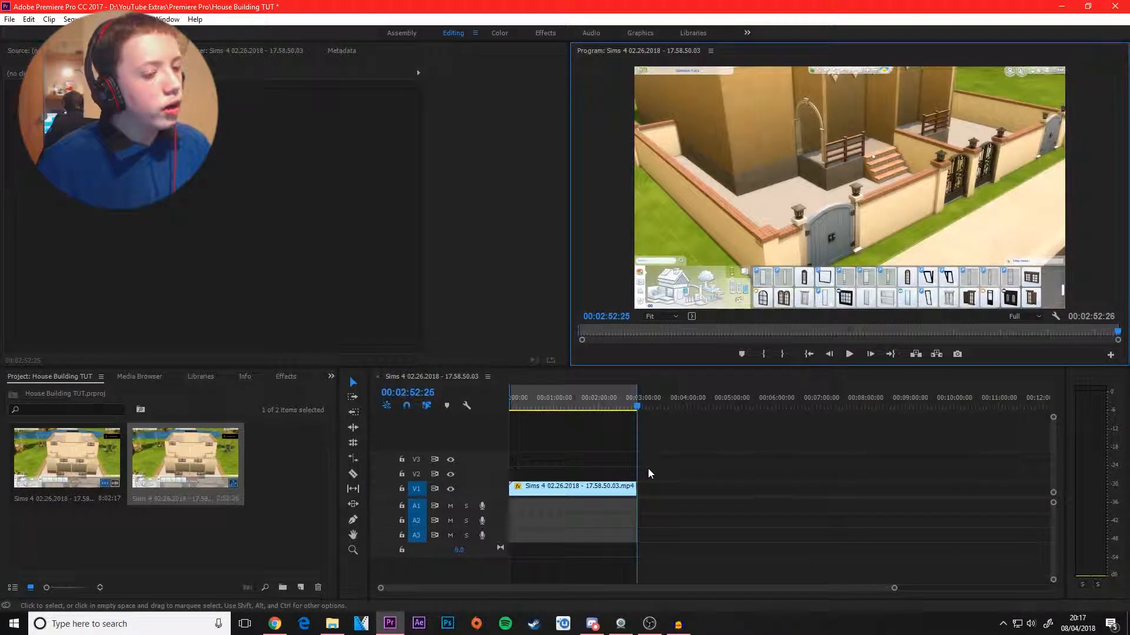
left_click(576, 399)
left_click_drag(575, 398, 581, 397)
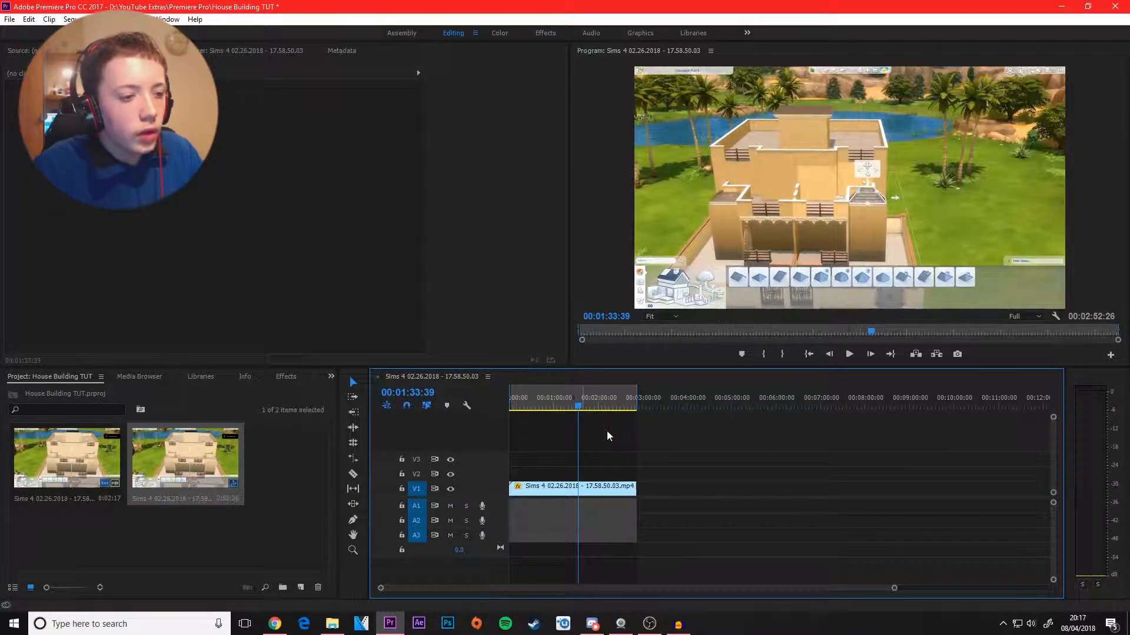
Step: Review the sequence's export settings, including the output name, save location and video options, and cancel without exporting
key("ctrl+m")
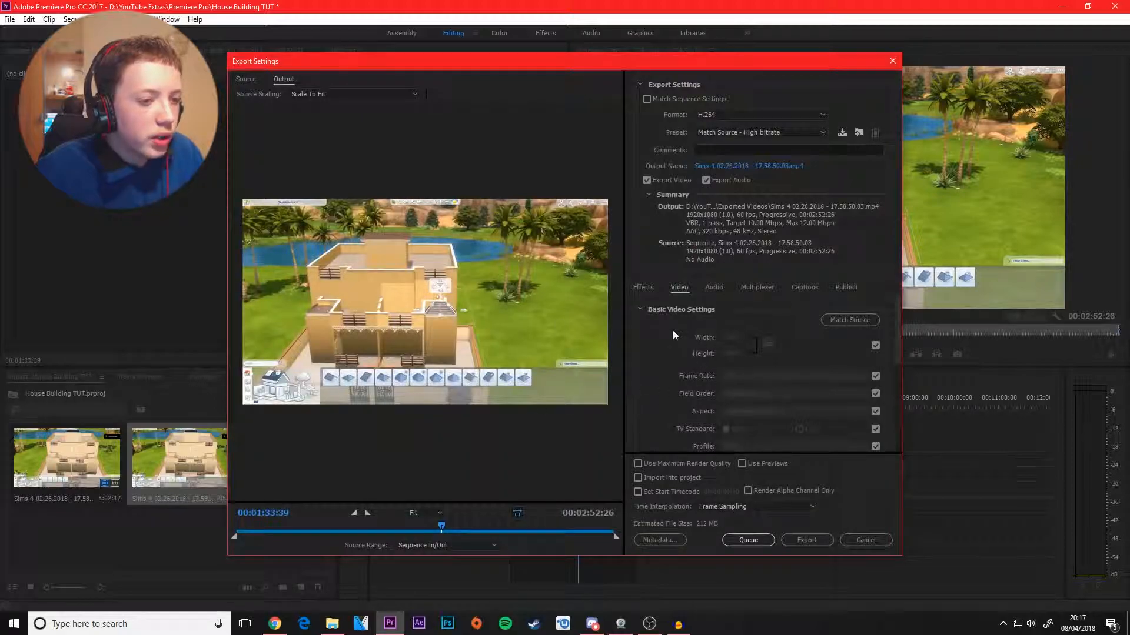
left_click(750, 166)
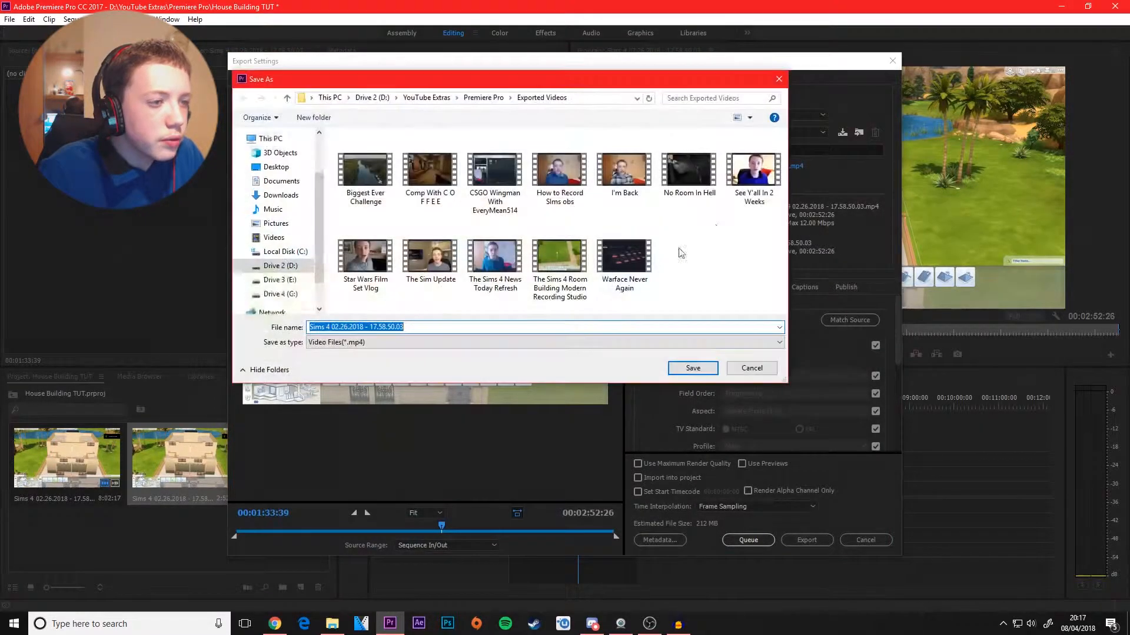
left_click(752, 368)
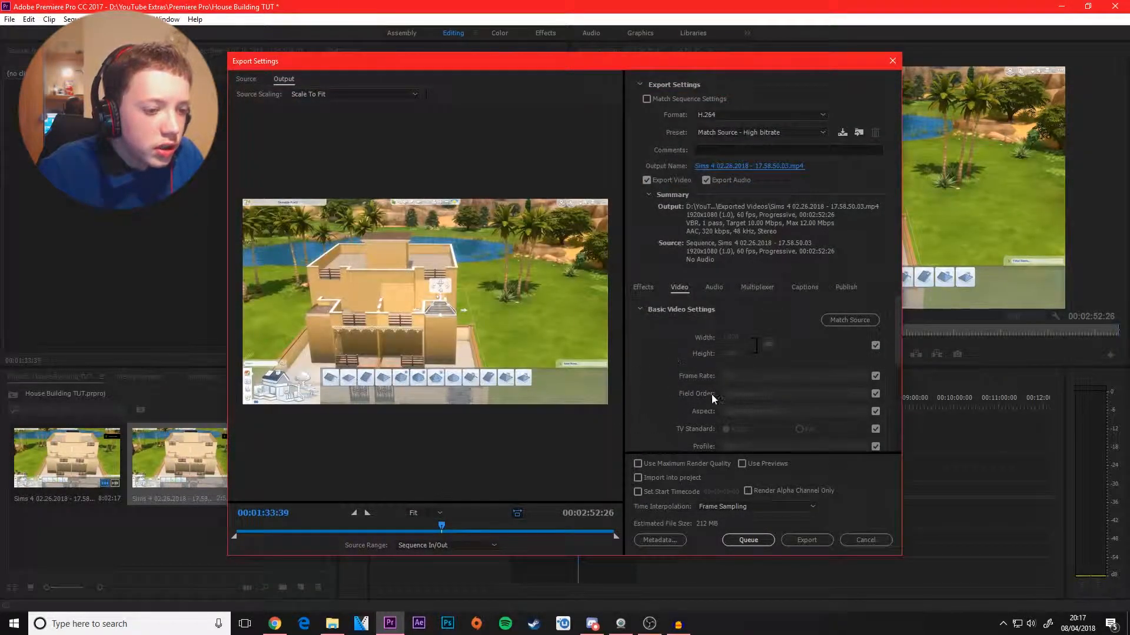
scroll(806, 322, "down", 5)
scroll(807, 332, "up", 5)
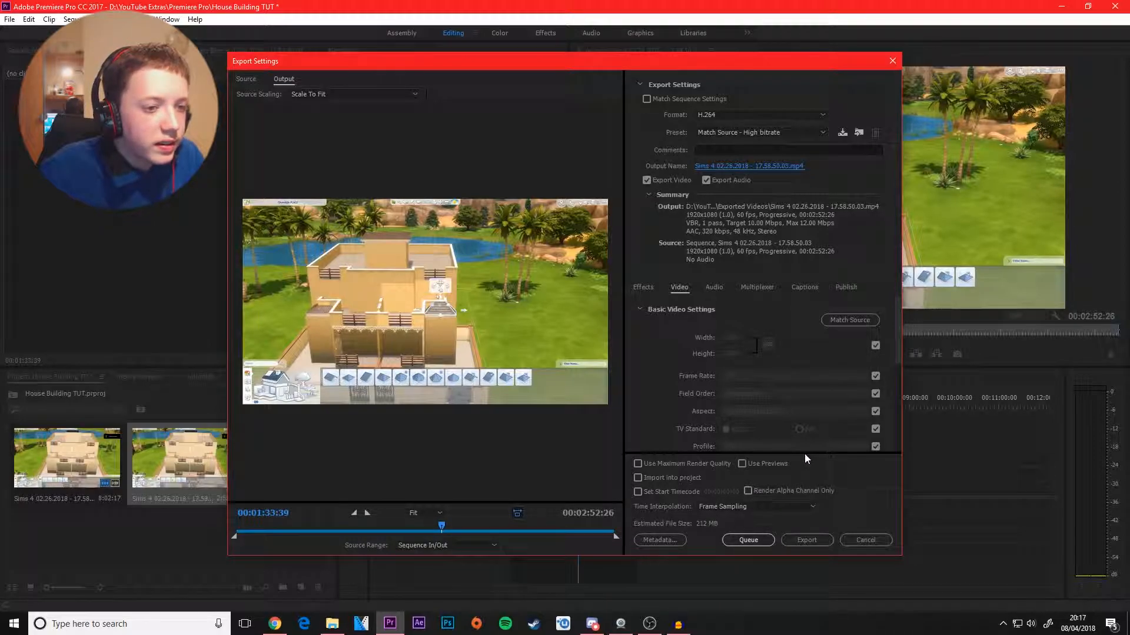
scroll(702, 380, "down", 3)
scroll(701, 379, "up", 3)
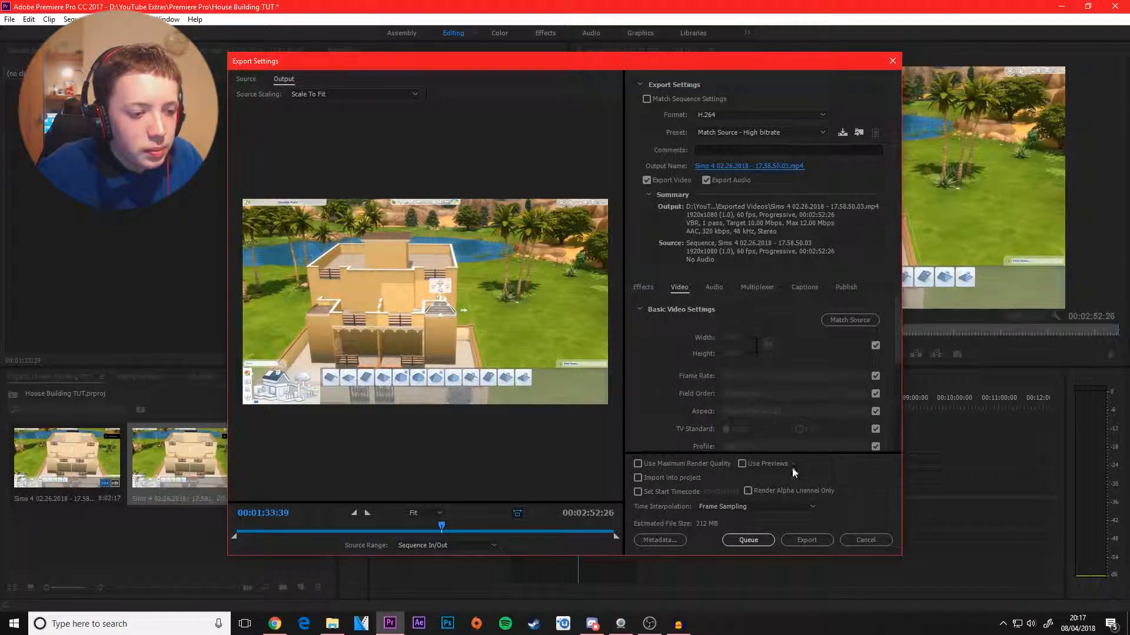
left_click(865, 538)
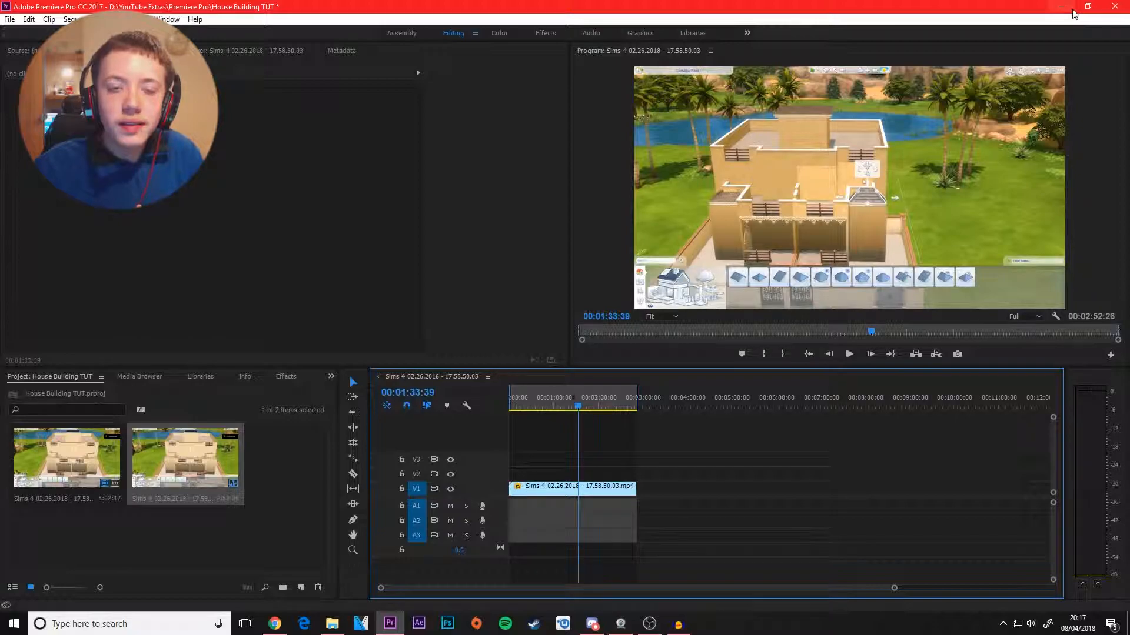
Step: Close Premiere Pro without saving the changes to the House Building TUT project
left_click(1116, 10)
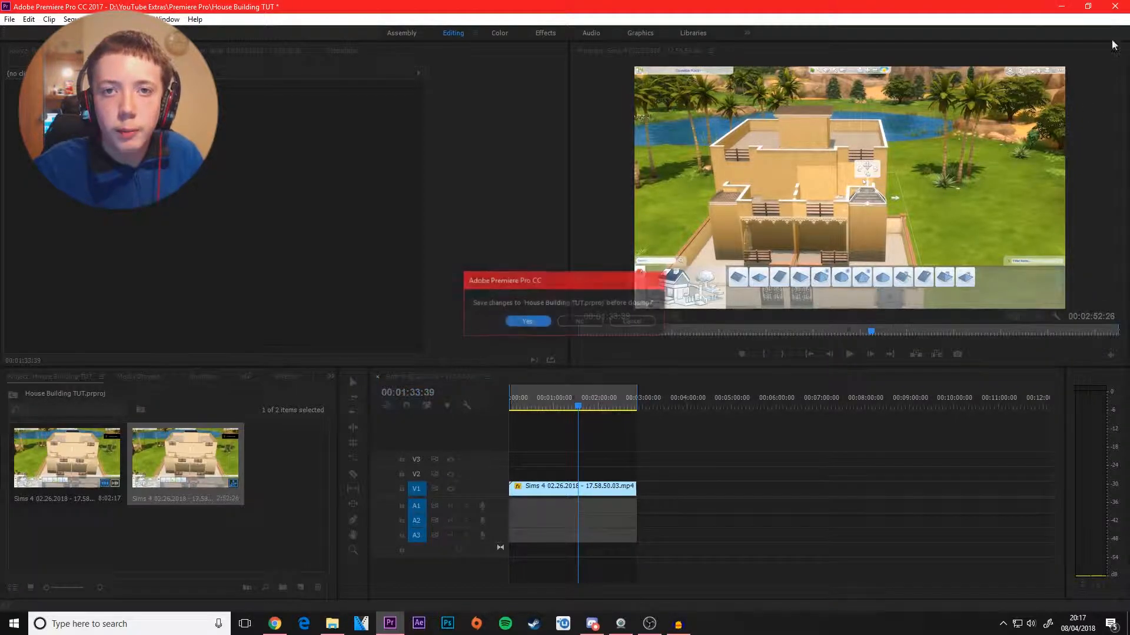
left_click(580, 322)
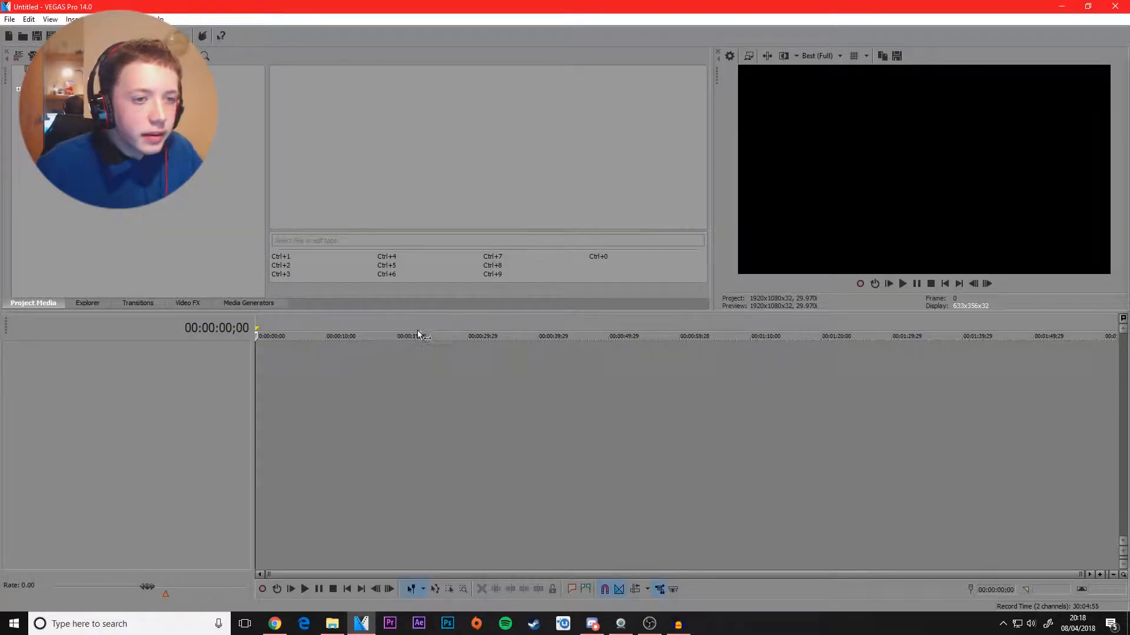
Step: Look through the file browser, transitions, media generators and video effects in VEGAS Pro, and return to the project media
left_click(83, 303)
left_click(141, 303)
left_click(234, 303)
left_click(188, 302)
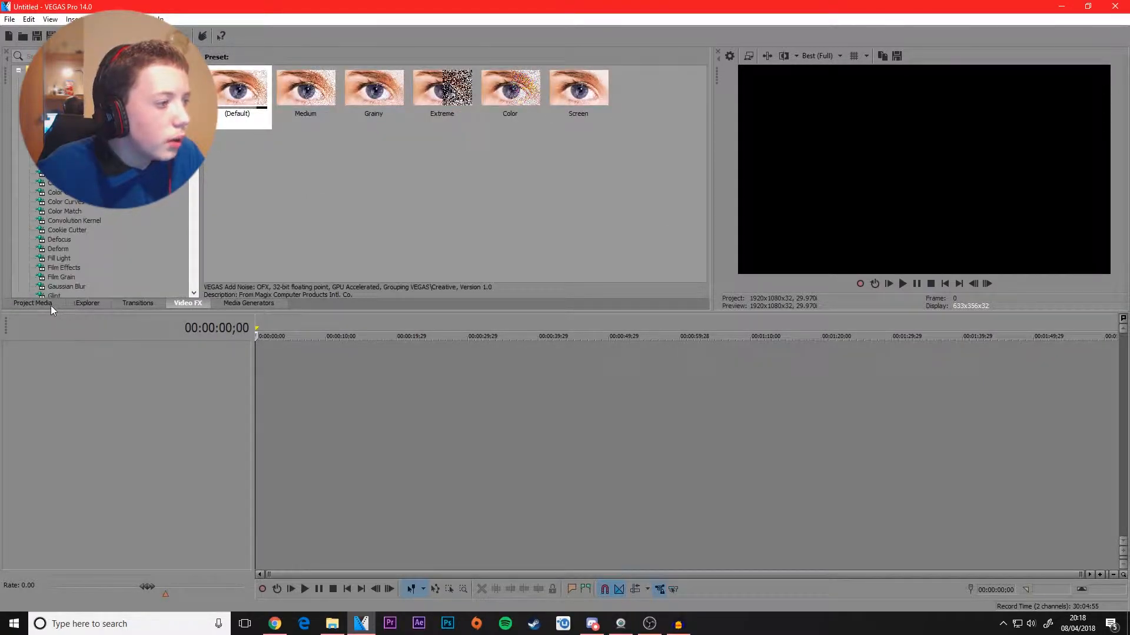
left_click(33, 303)
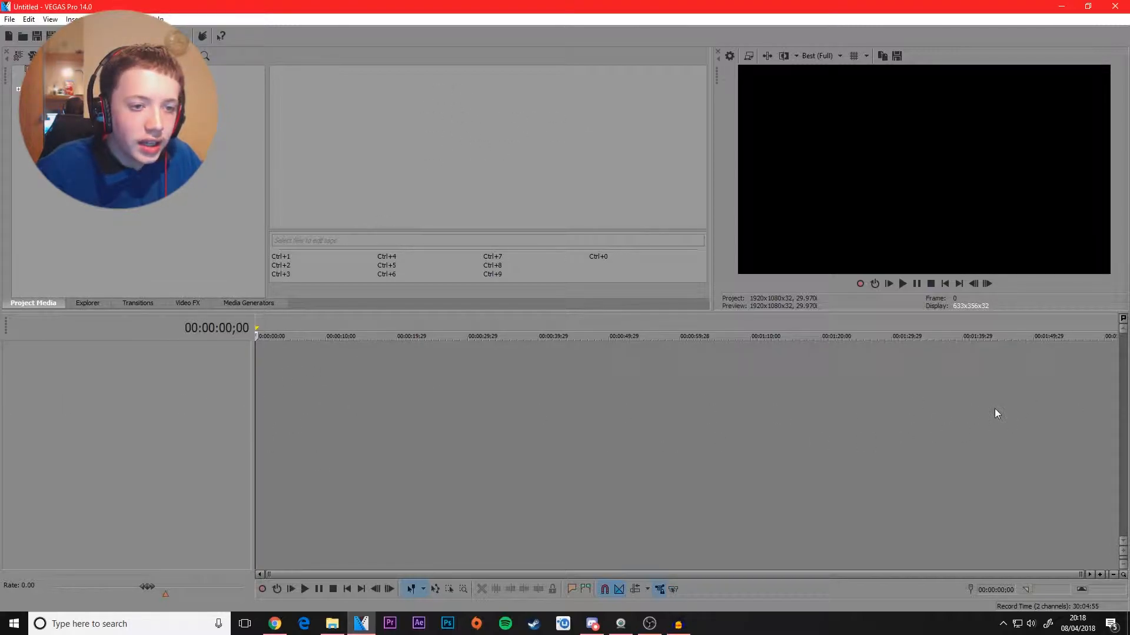
Step: Import the video Sims 4 02.26.2018 - 17.58.50.03 from the Sims 4 folder into the project media, and close the folder window
left_click(333, 624)
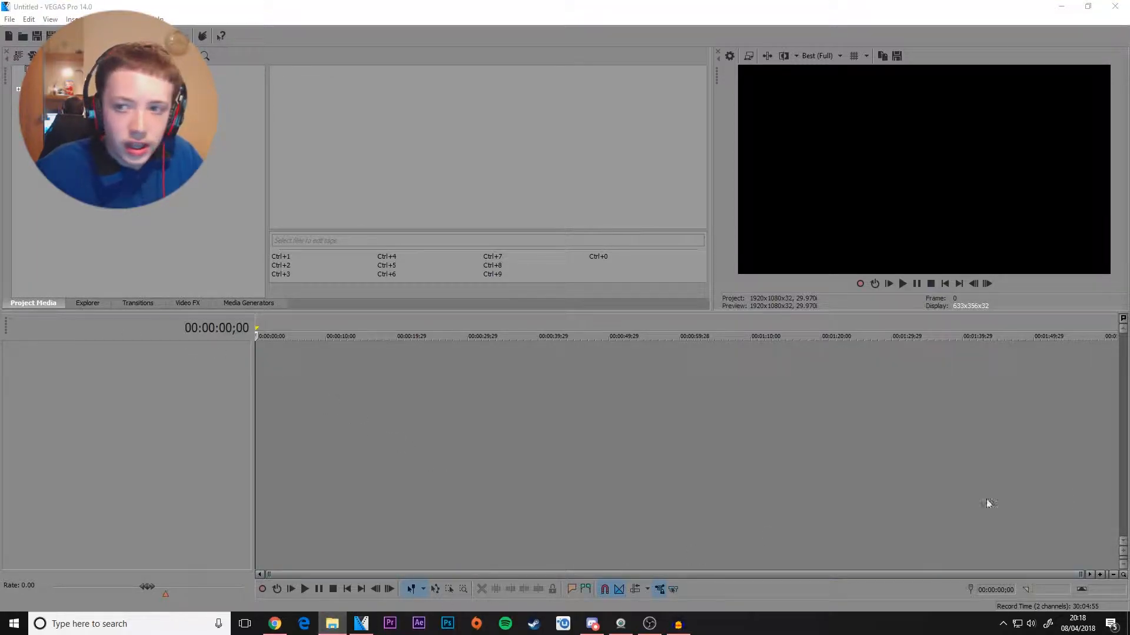
left_click_drag(1129, 264, 498, 181)
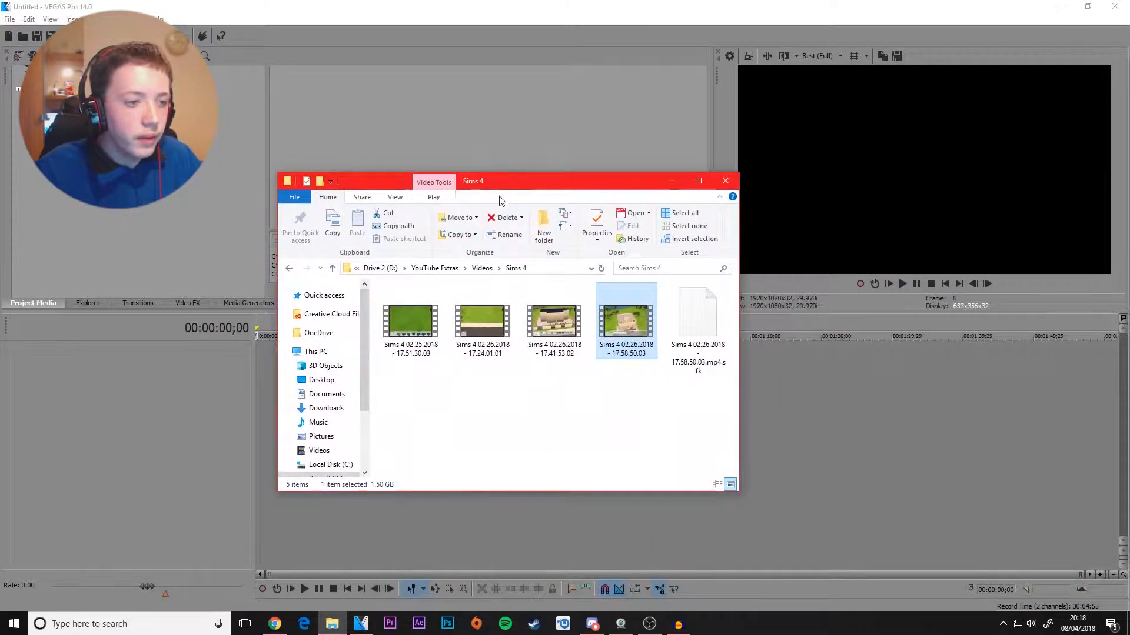
left_click_drag(625, 323, 419, 157)
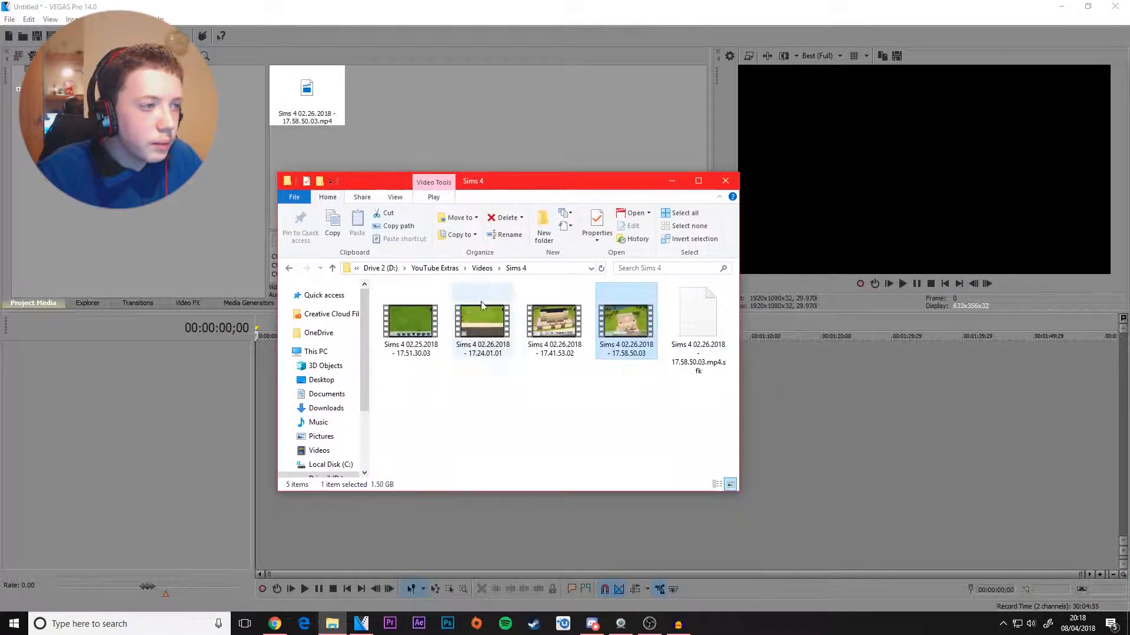
left_click(725, 181)
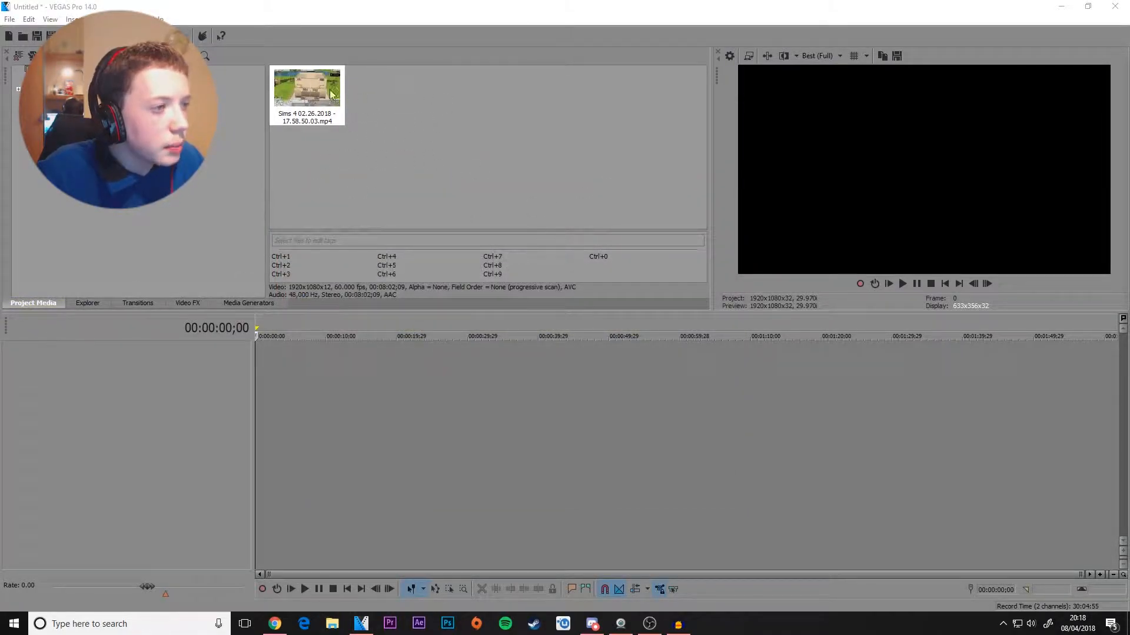
Step: Place the imported Sims 4 clip at the start of the timeline without matching the project settings to it, and play it
left_click_drag(309, 83, 323, 429)
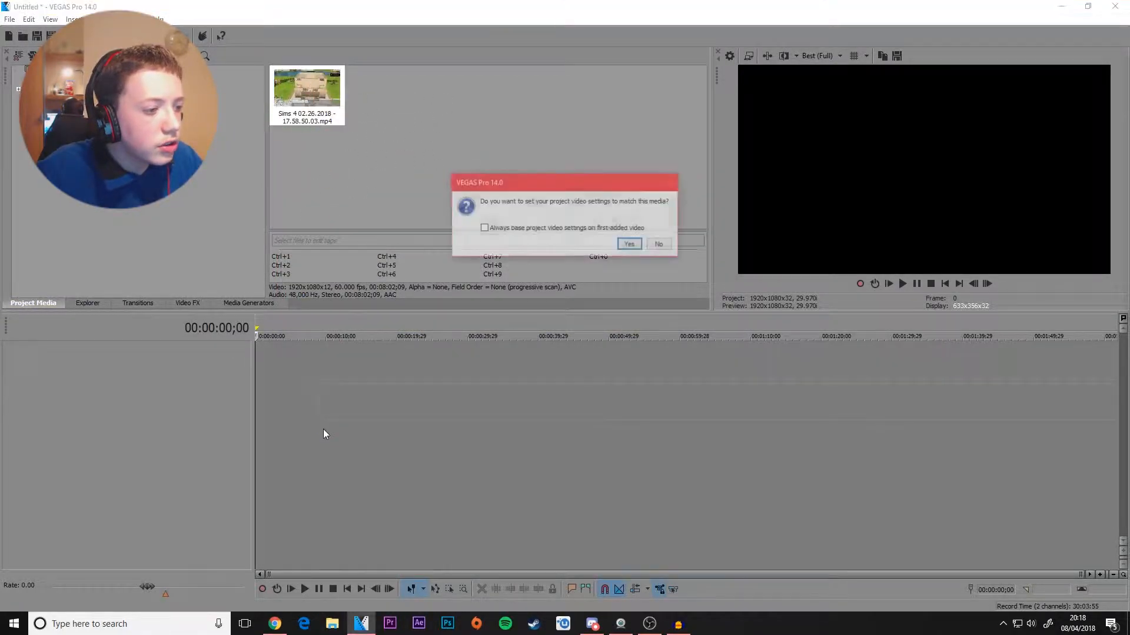
left_click(653, 245)
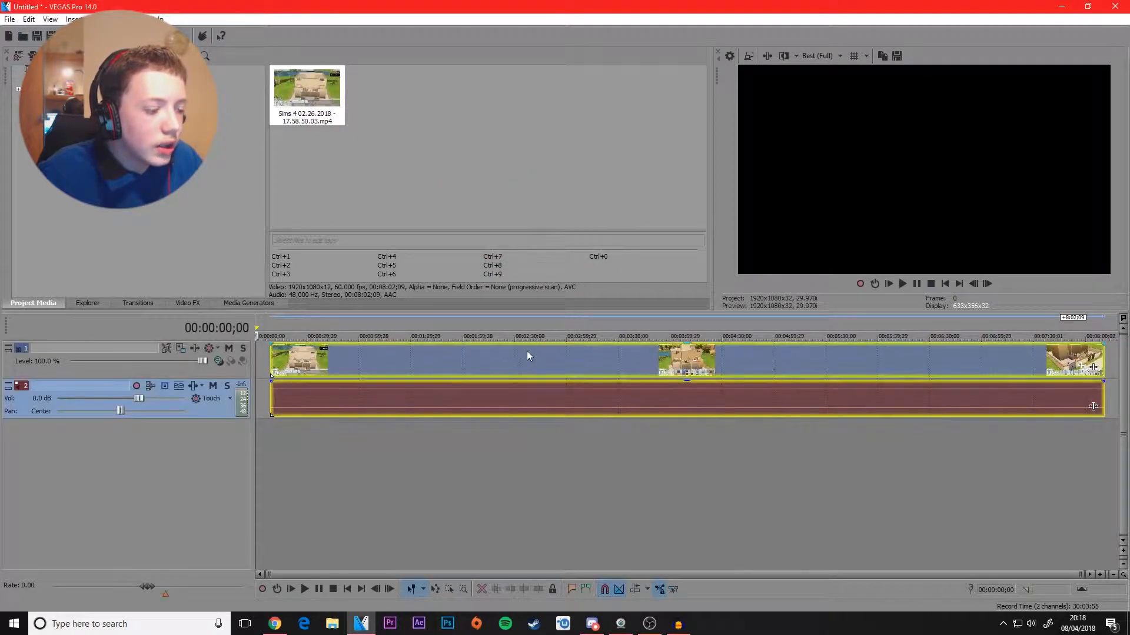
left_click_drag(496, 363, 445, 367)
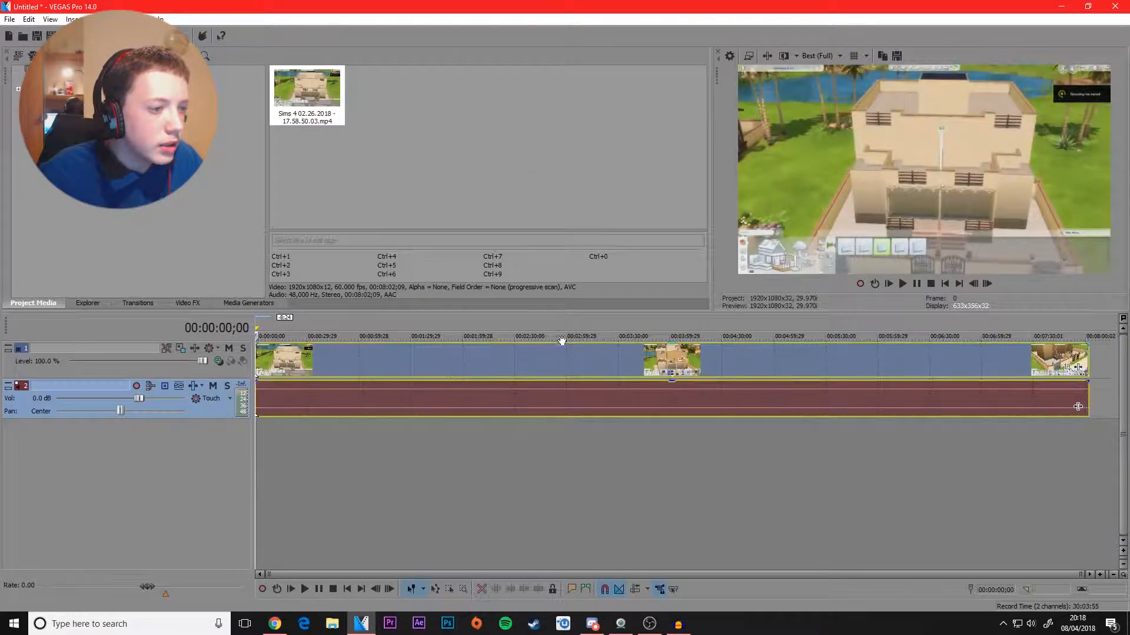
left_click(372, 415)
left_click_drag(372, 361, 208, 377)
key("space")
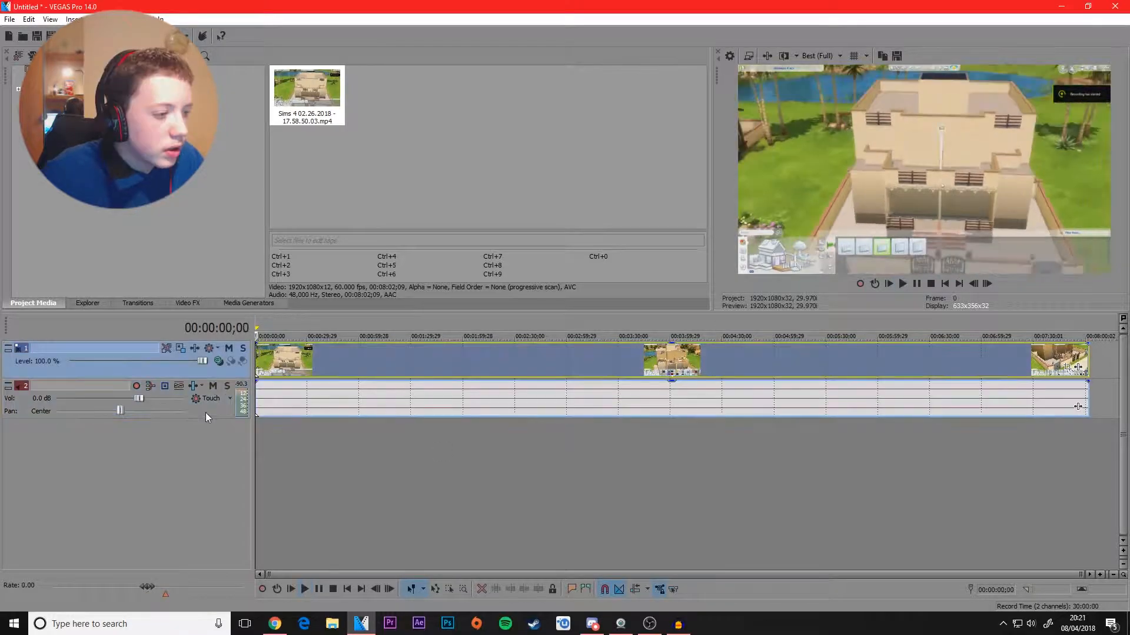
Step: Delete the audio track belonging to the Sims 4 clip
left_click(207, 411)
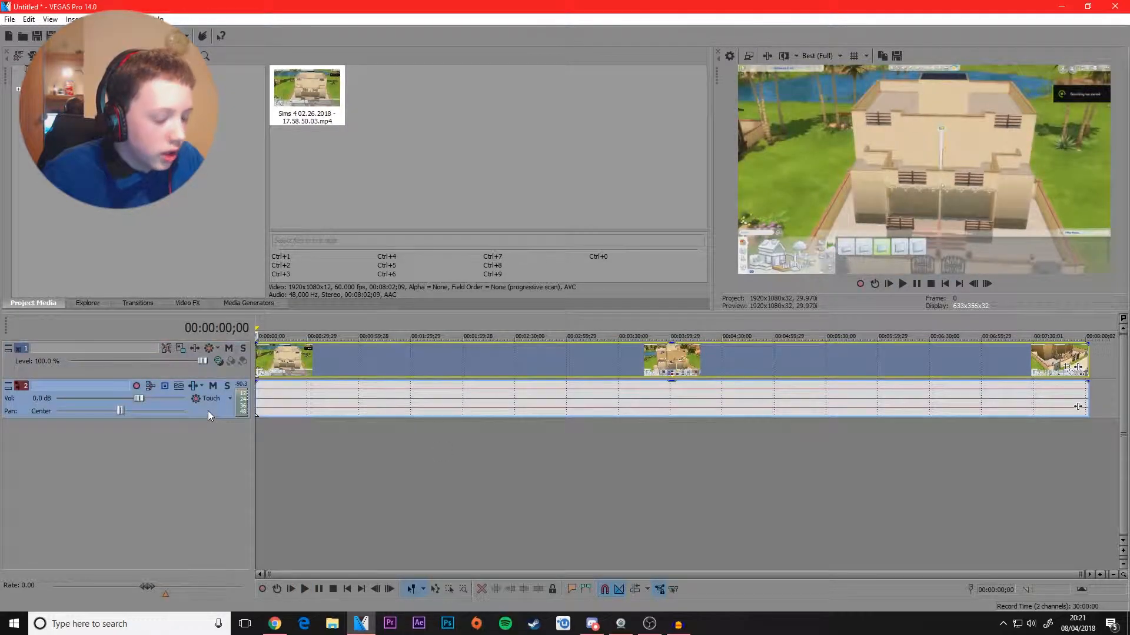
key("Delete")
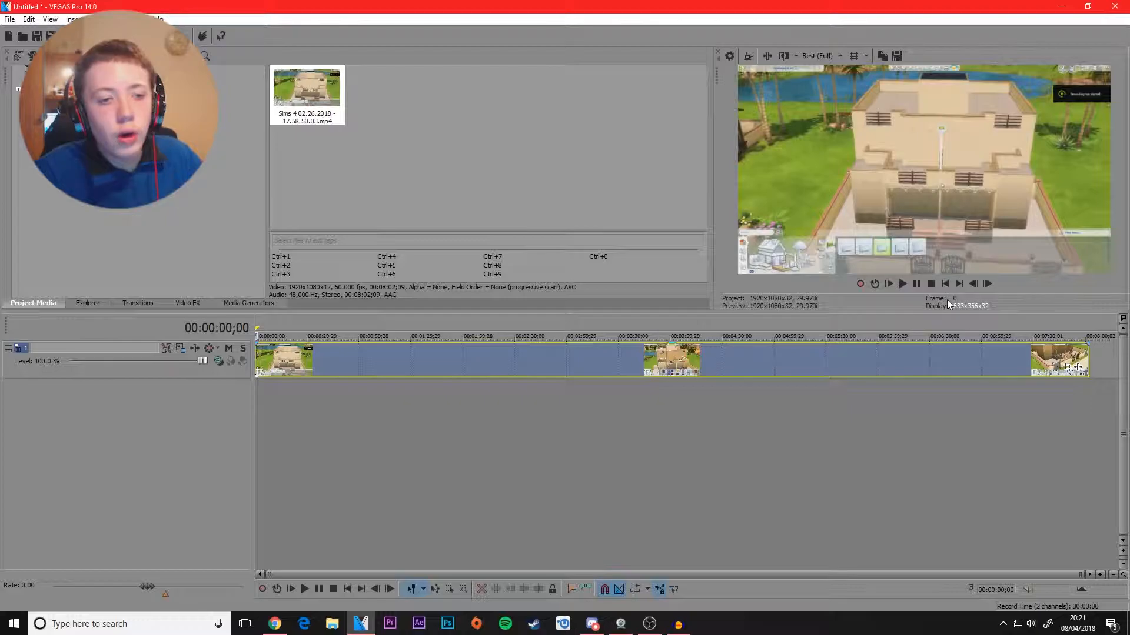
Step: Try shortening the Sims 4 clip by trimming its end, and undo each trim
left_click_drag(1086, 363, 1006, 360)
key("ctrl+z")
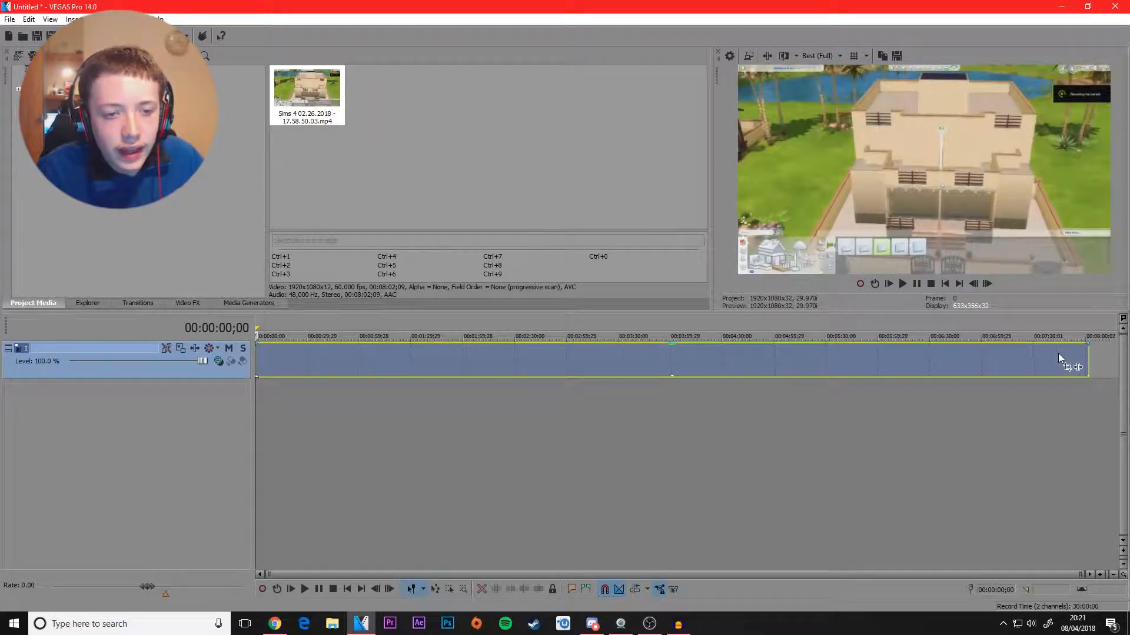
left_click_drag(1086, 355, 879, 367)
key("ctrl+z")
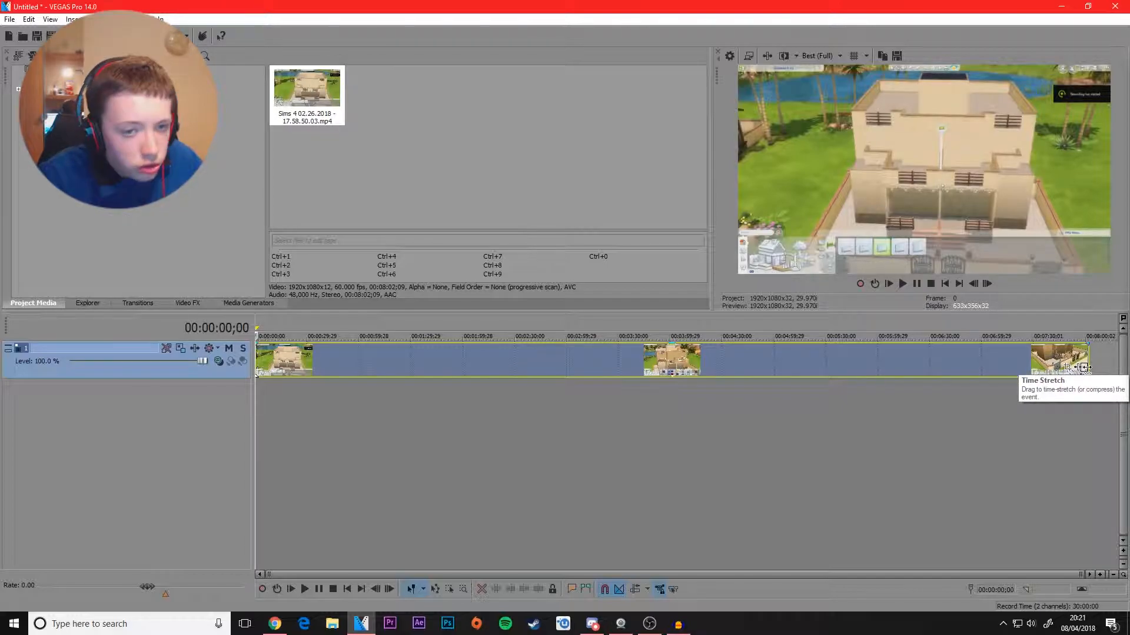
Step: Time-stretch the Sims 4 clip down to about two minutes and play the sped-up result
left_click_drag(1084, 367, 215, 410)
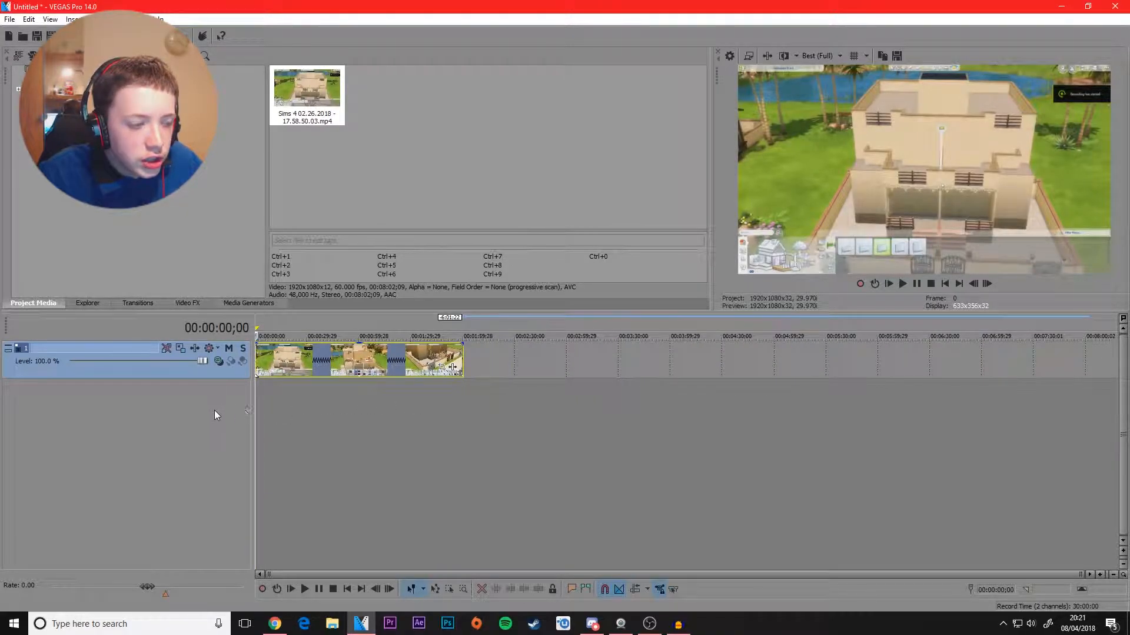
key("space")
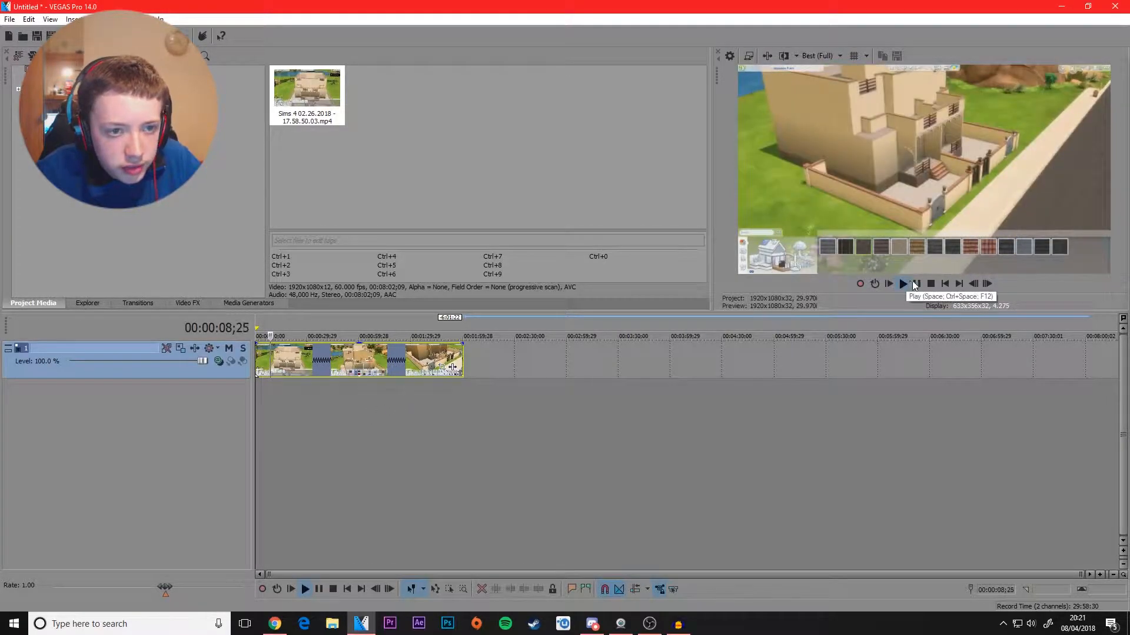
left_click(912, 282)
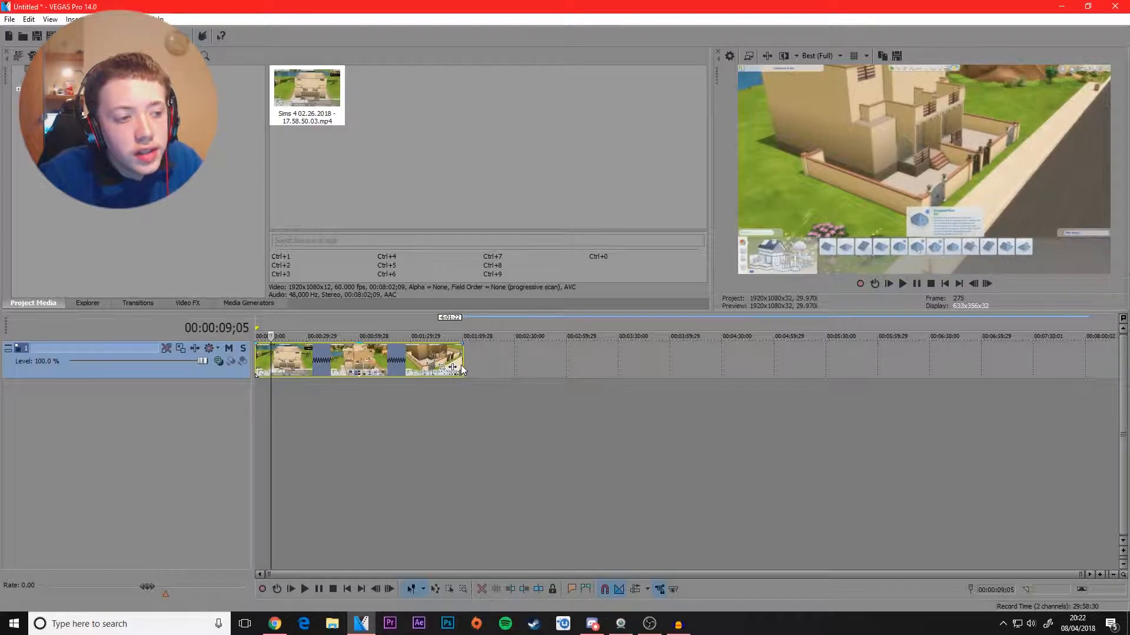
Step: Insert a velocity envelope on the compressed Sims 4 clip
mouse_move(462, 362)
left_mouse_down()
mouse_move(403, 362)
mouse_move(462, 361)
left_mouse_up()
left_click(389, 364)
right_click(341, 359)
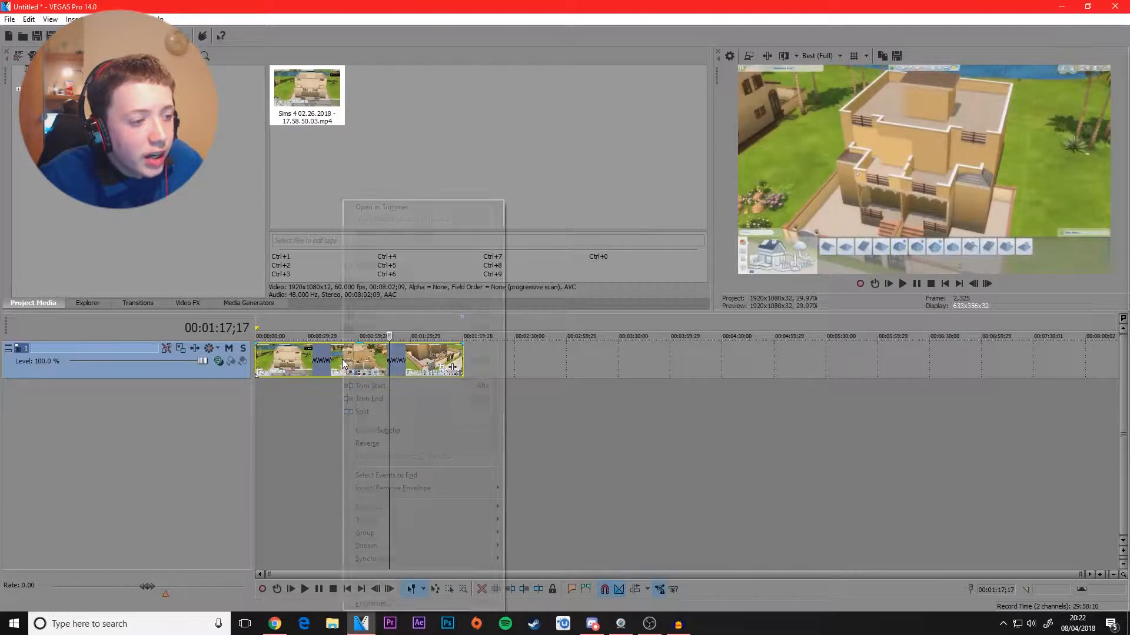
mouse_move(395, 490)
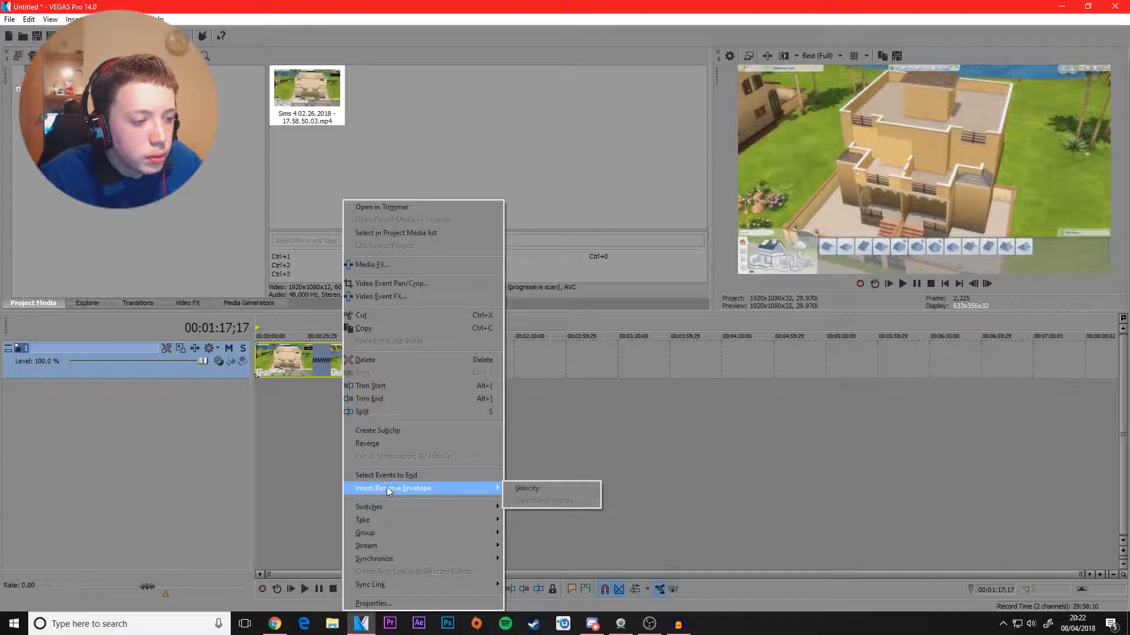
left_click(526, 488)
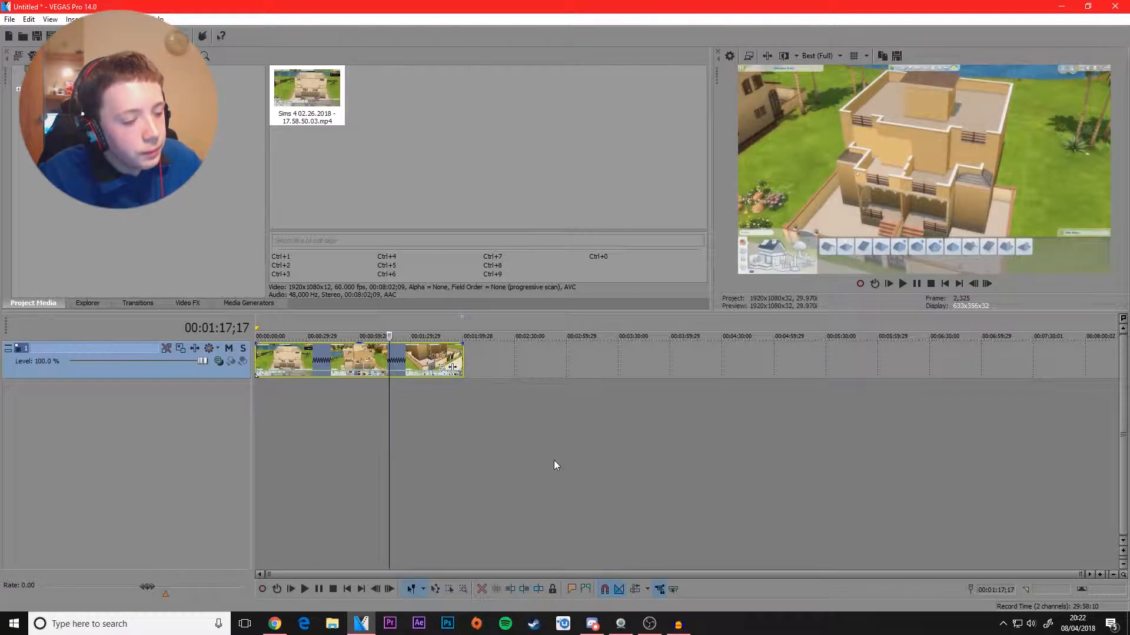
Step: Remove the velocity envelope from the clip and insert it again
right_click(409, 368)
mouse_move(464, 489)
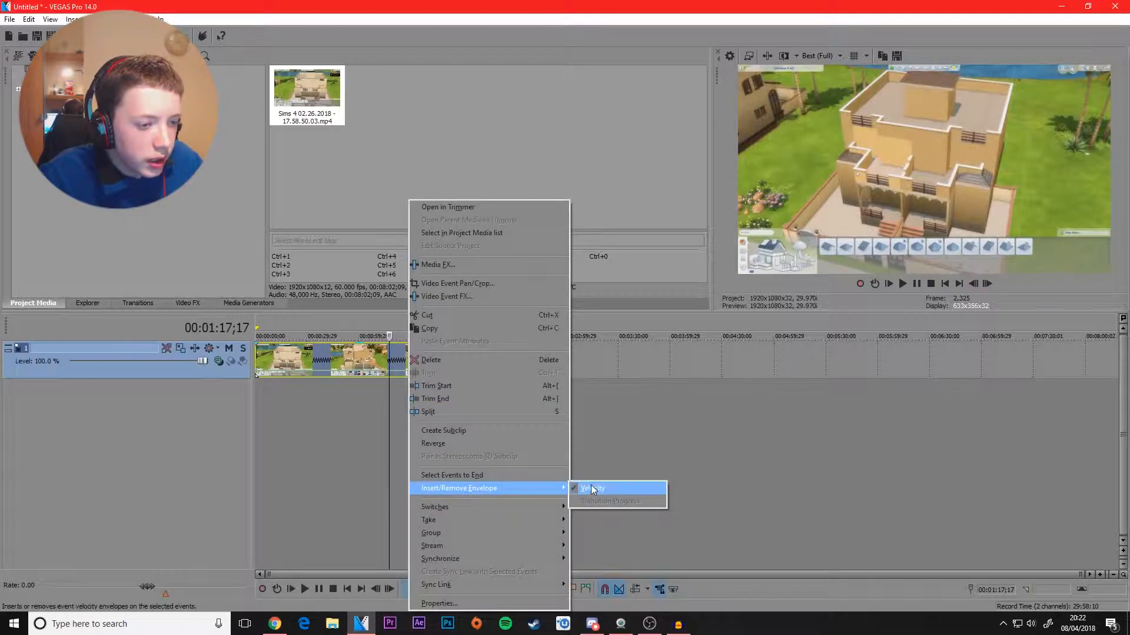
left_click(591, 487)
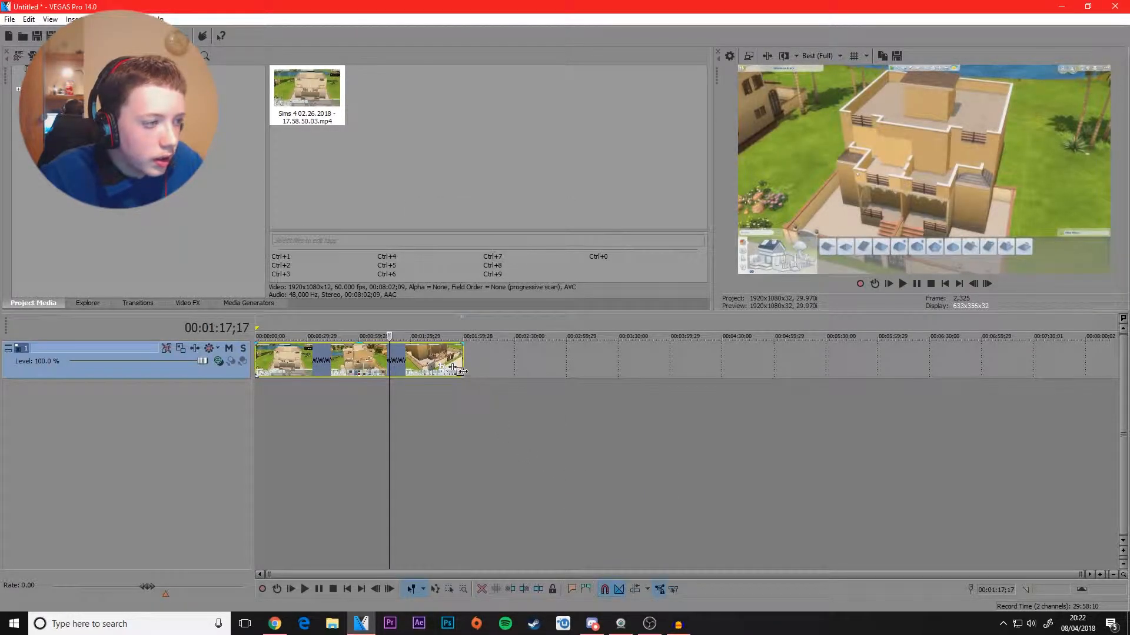
right_click(411, 376)
mouse_move(453, 489)
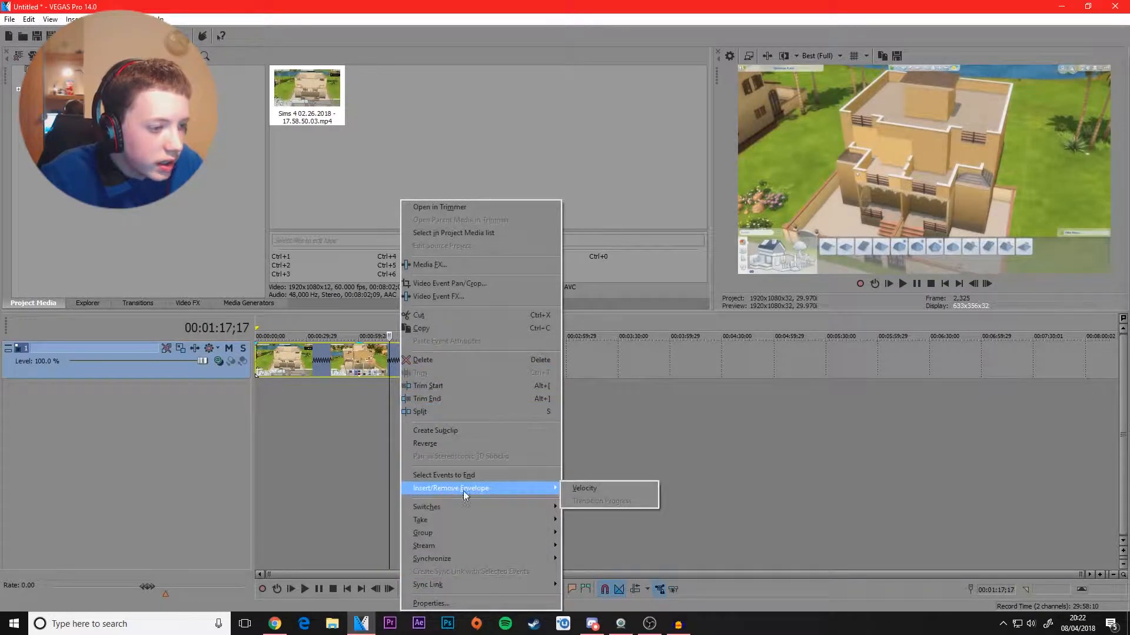
left_click(580, 488)
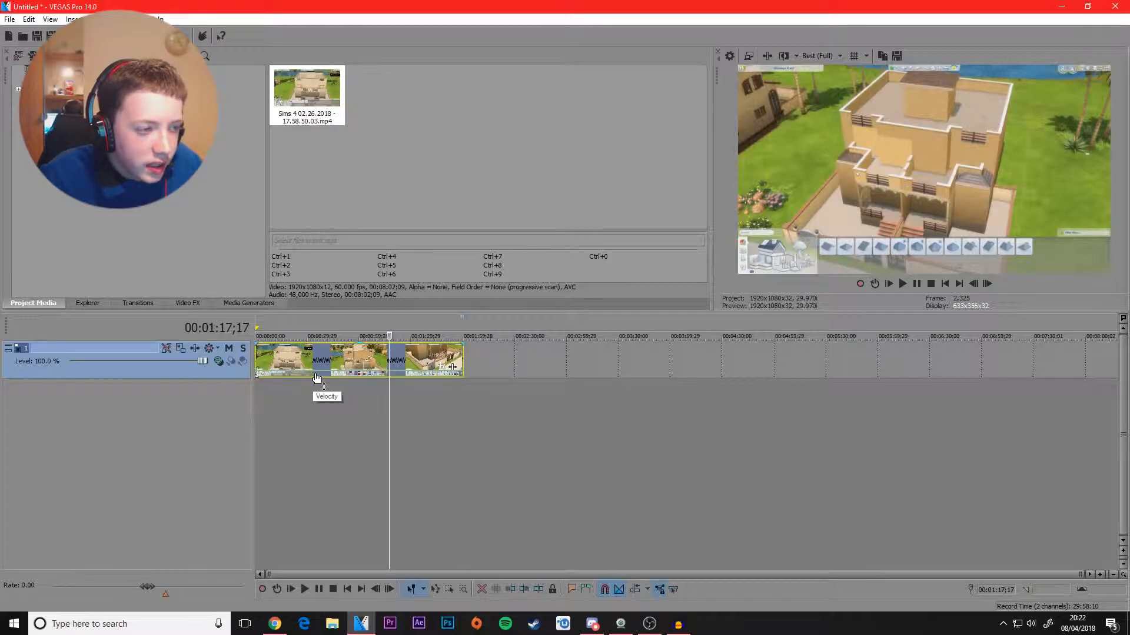
Step: Raise the clip's velocity envelope and preview the playback from 00:00:08;15
left_click_drag(323, 376, 354, 363)
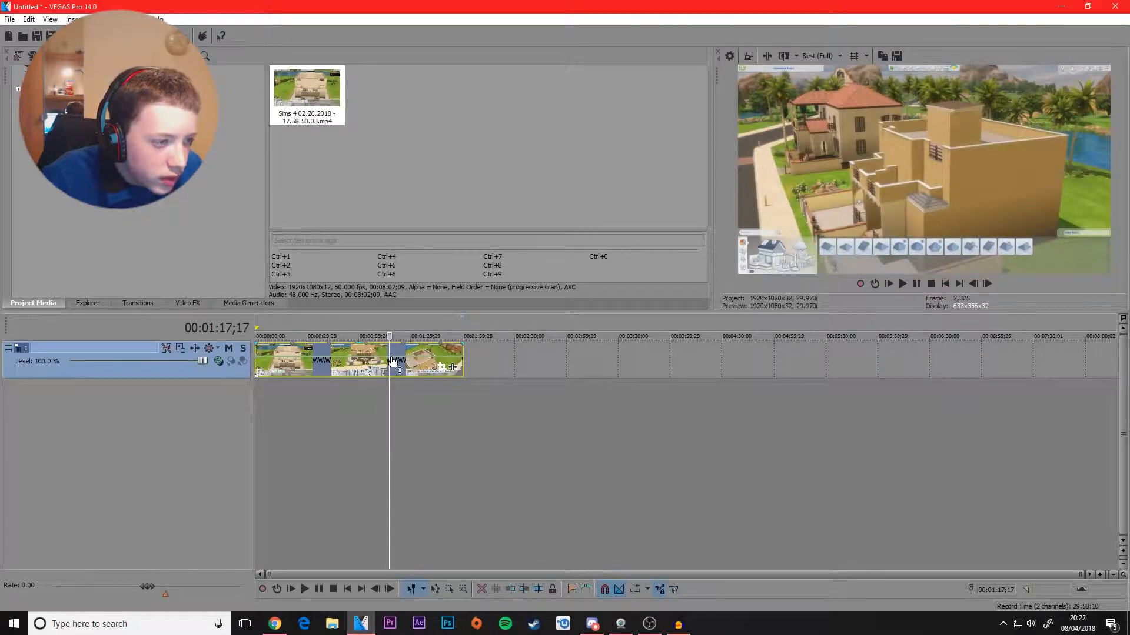
left_click_drag(390, 360, 268, 373)
key("space")
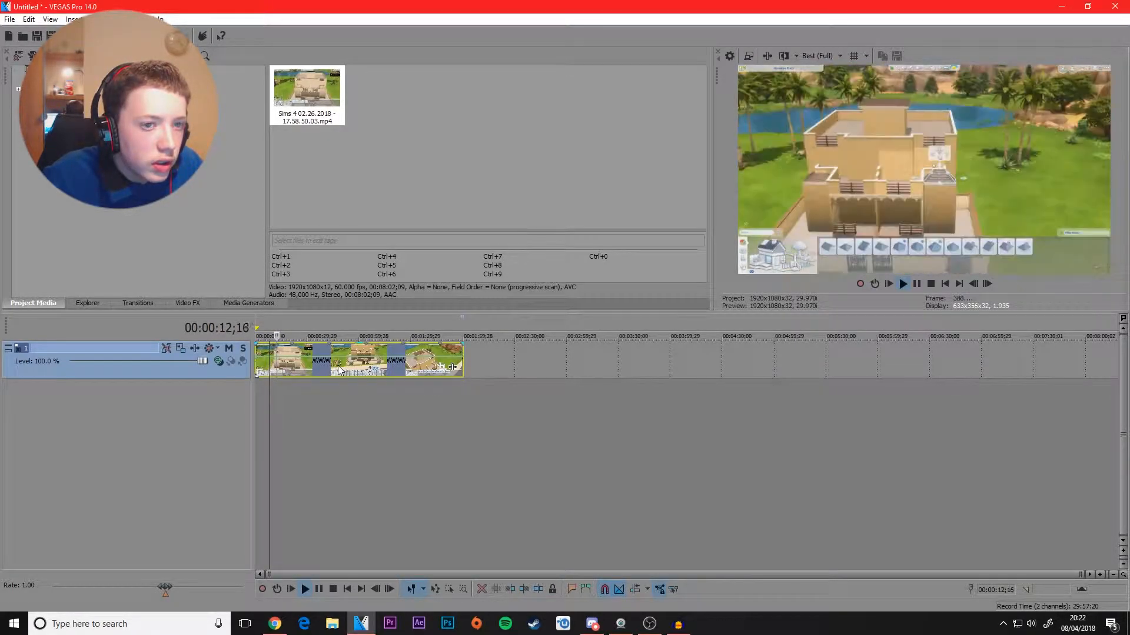
key("space")
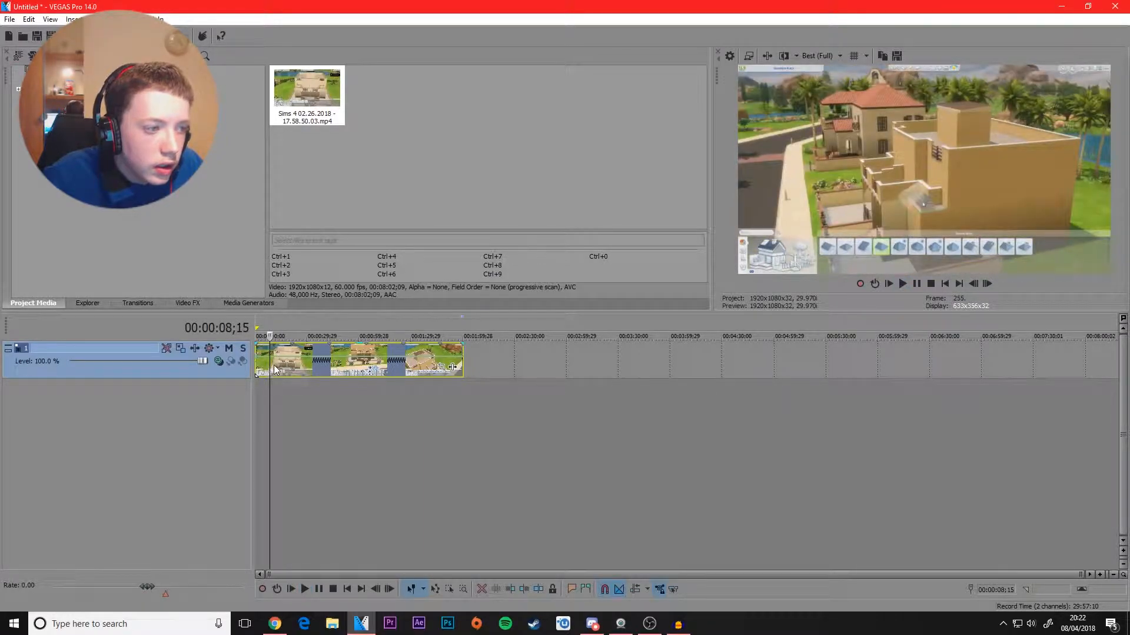
Step: Readjust the velocity envelope and preview the clip from 00:00:14;08
left_click(275, 366)
left_click(279, 369)
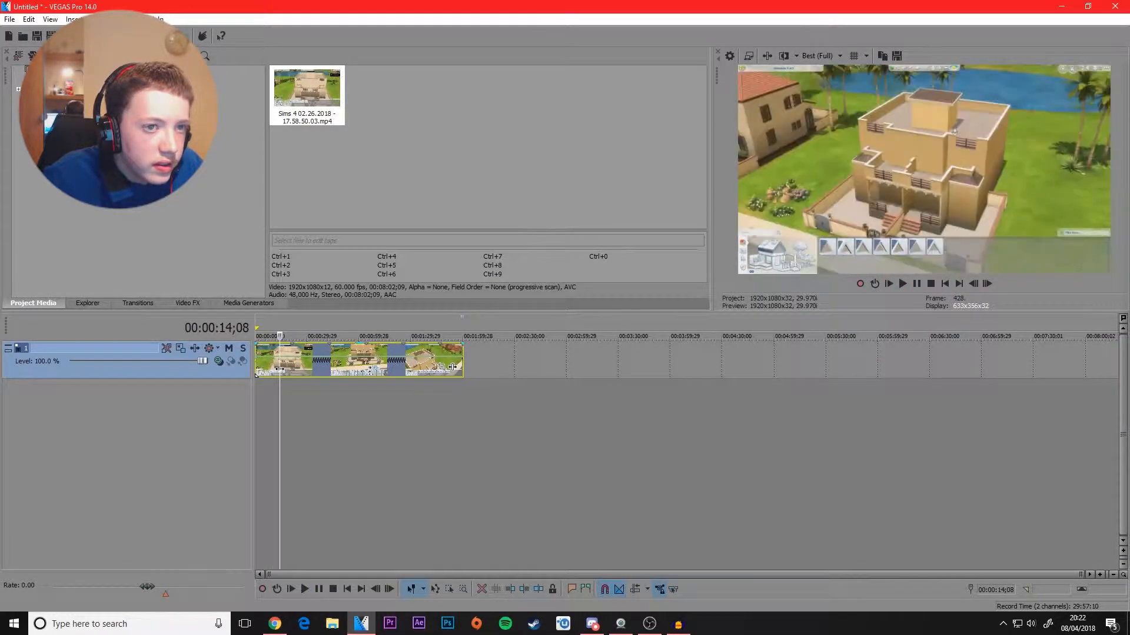
left_click_drag(301, 357, 302, 364)
key("space")
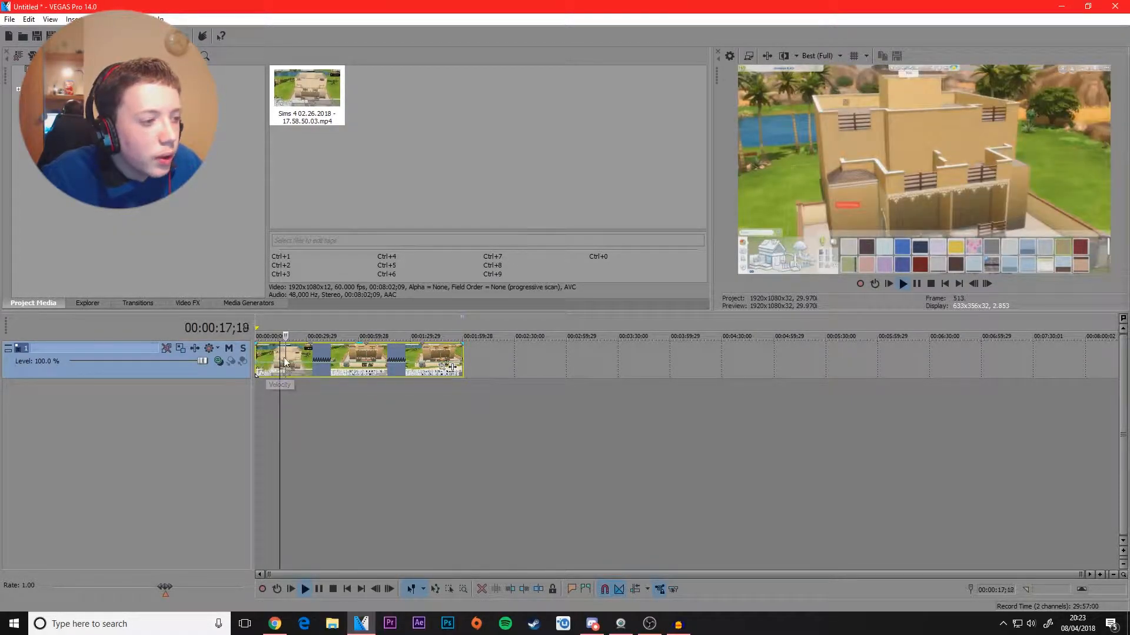
key("space")
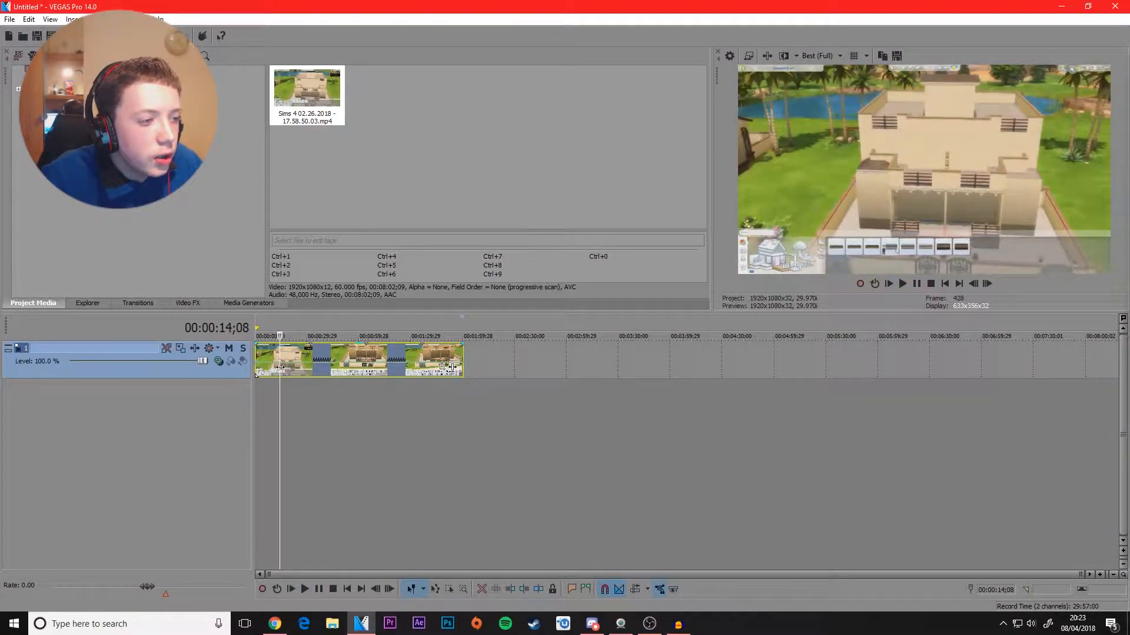
Step: Play the clip to find where the footage starts over, split it at 00:00:32;09 and delete the remainder
left_click_drag(288, 368, 309, 369)
key("space")
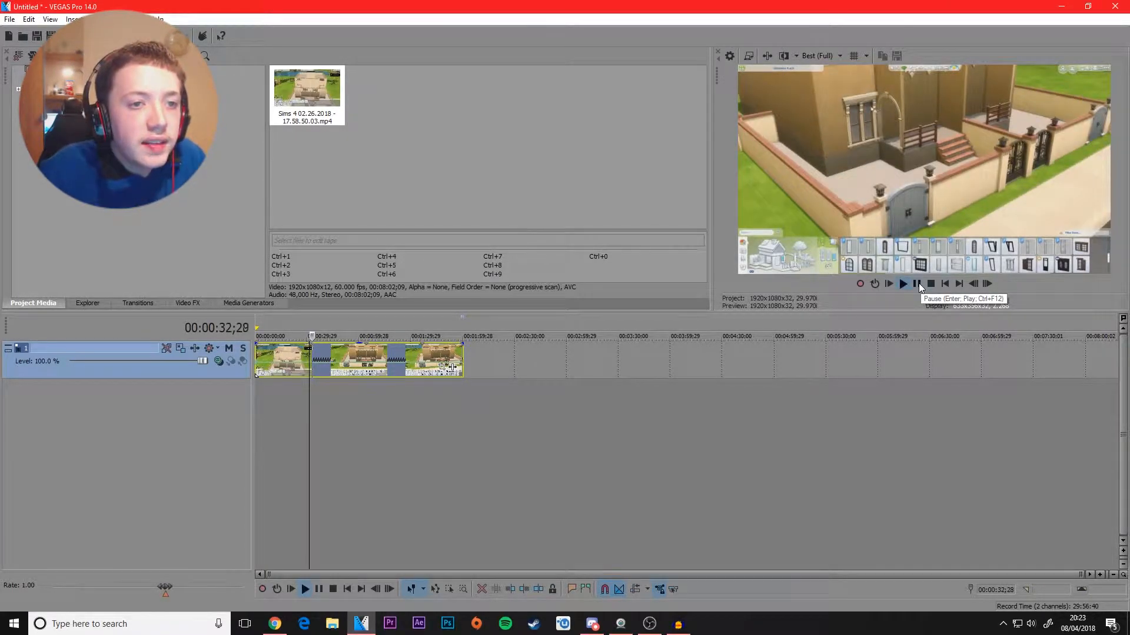
left_click(917, 283)
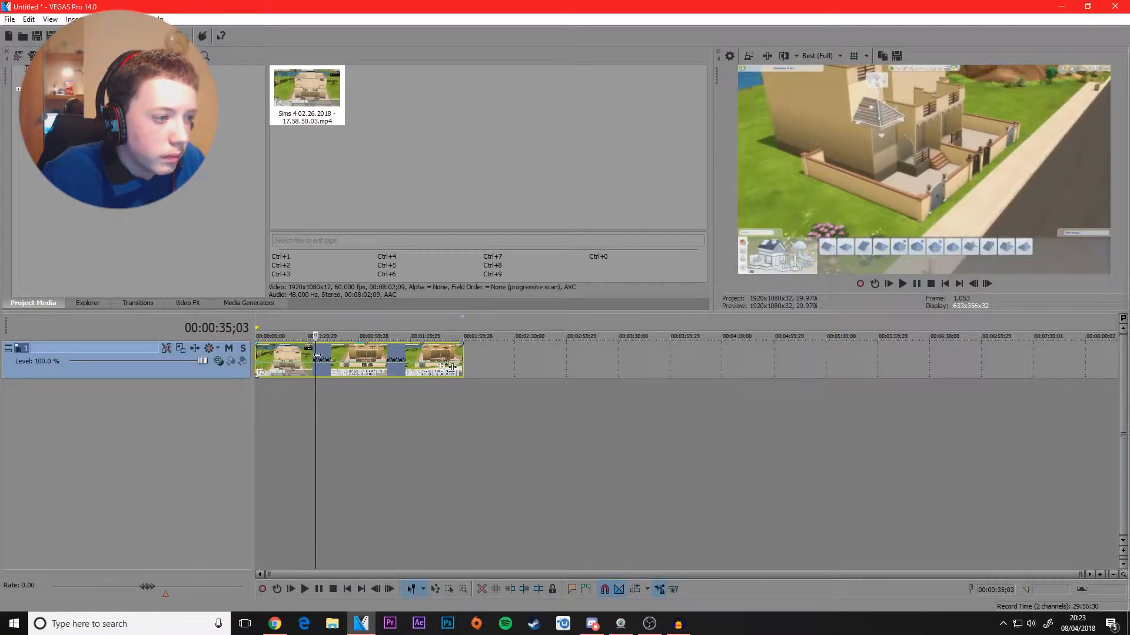
left_click_drag(314, 355, 311, 355)
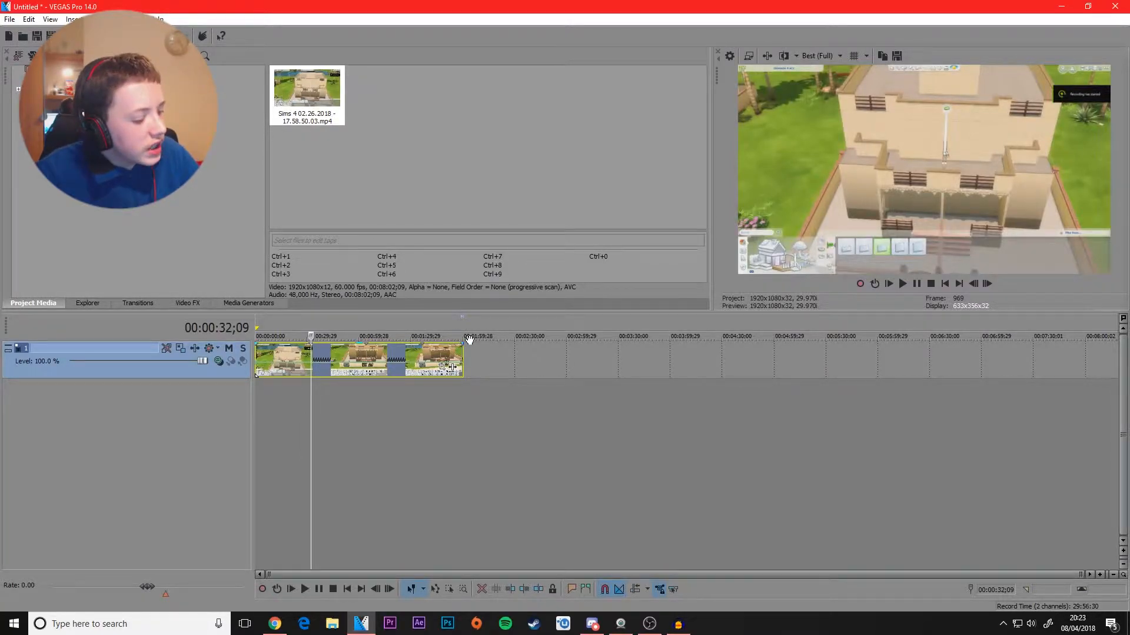
key("s")
key("Delete")
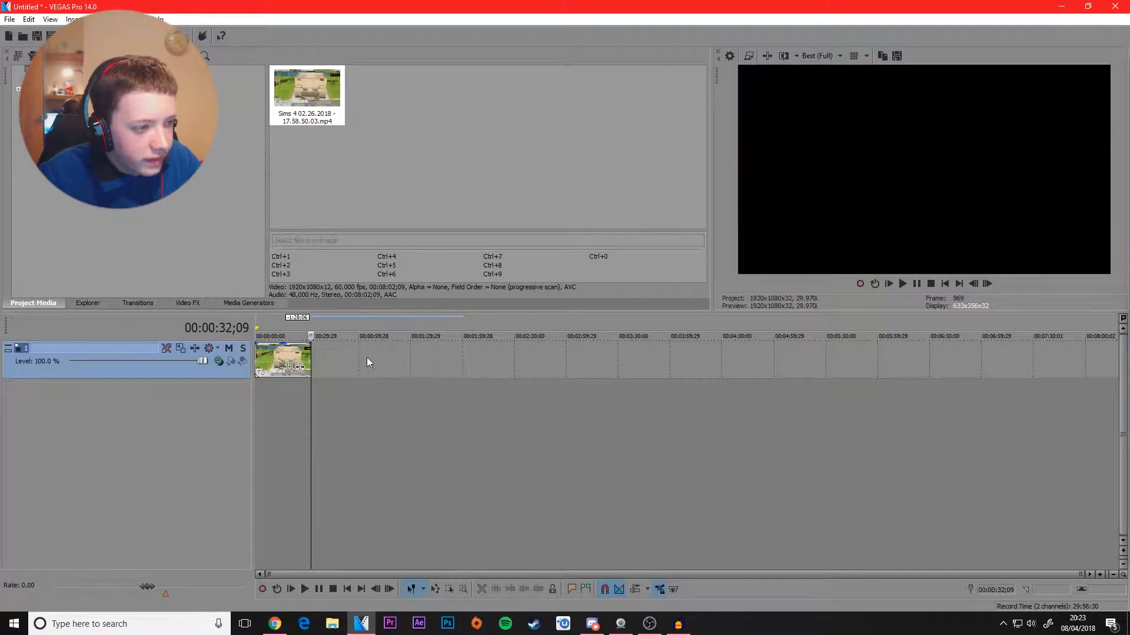
Step: Select the time range from the start of the timeline to the clip's end at 00:00:32;09 as the loop region
left_click(304, 404)
mouse_move(305, 404)
left_mouse_down()
mouse_move(245, 411)
mouse_move(308, 402)
mouse_move(272, 401)
mouse_move(283, 400)
left_mouse_up()
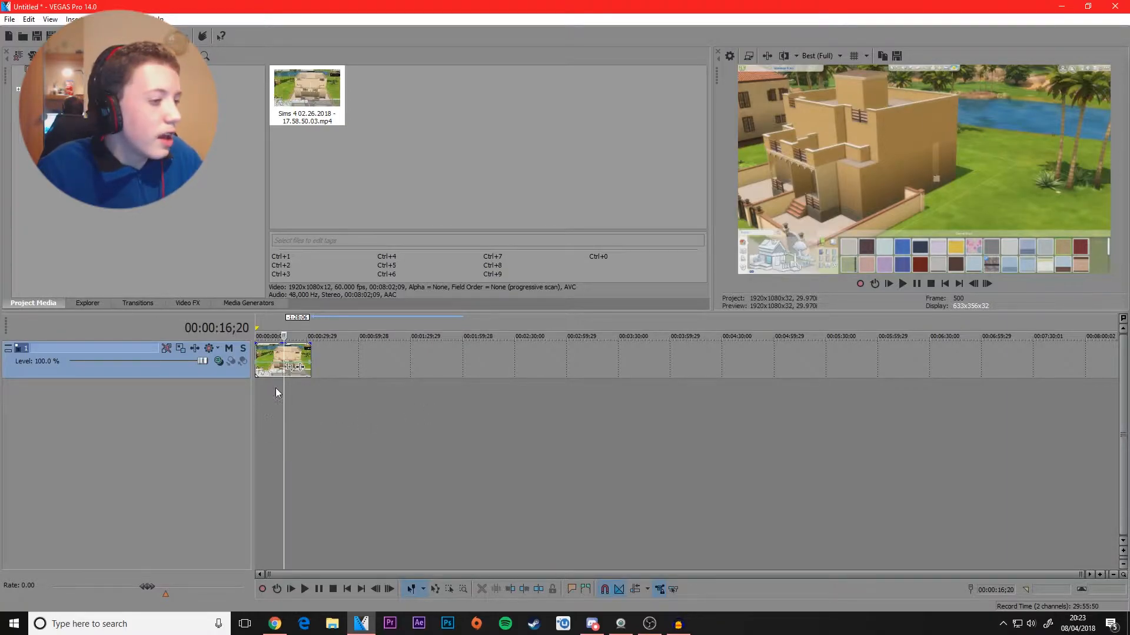
left_click_drag(311, 388, 208, 392)
left_click(361, 399)
left_click(338, 403)
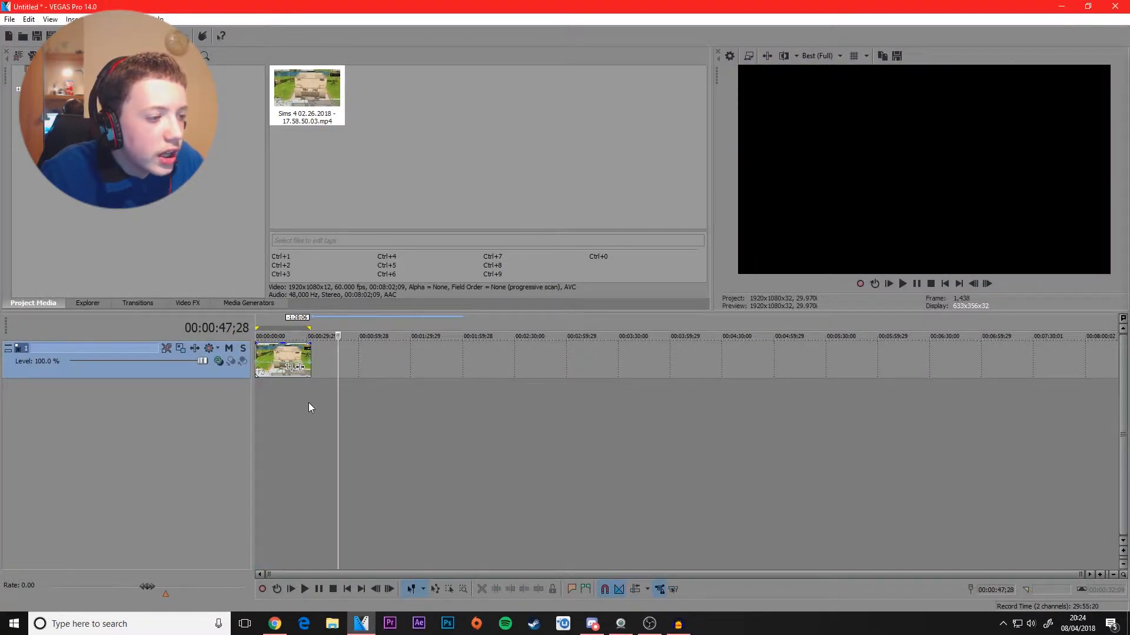
left_click_drag(311, 402, 201, 406)
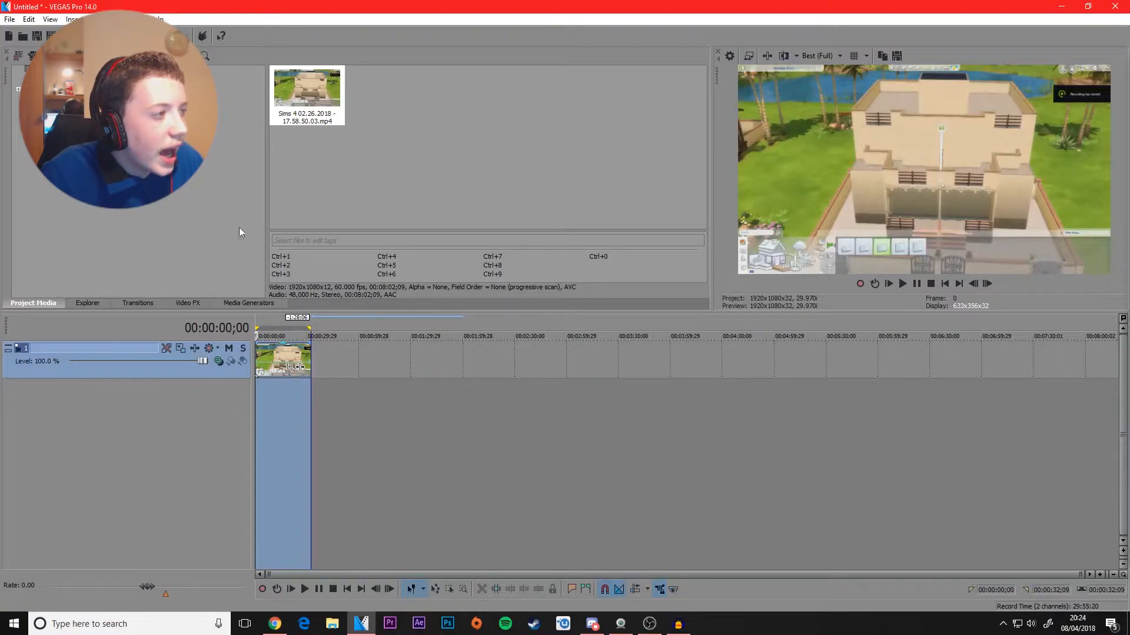
Step: Open the Render As settings, choose the YouTube 1080p template, and close them without rendering
left_click(10, 20)
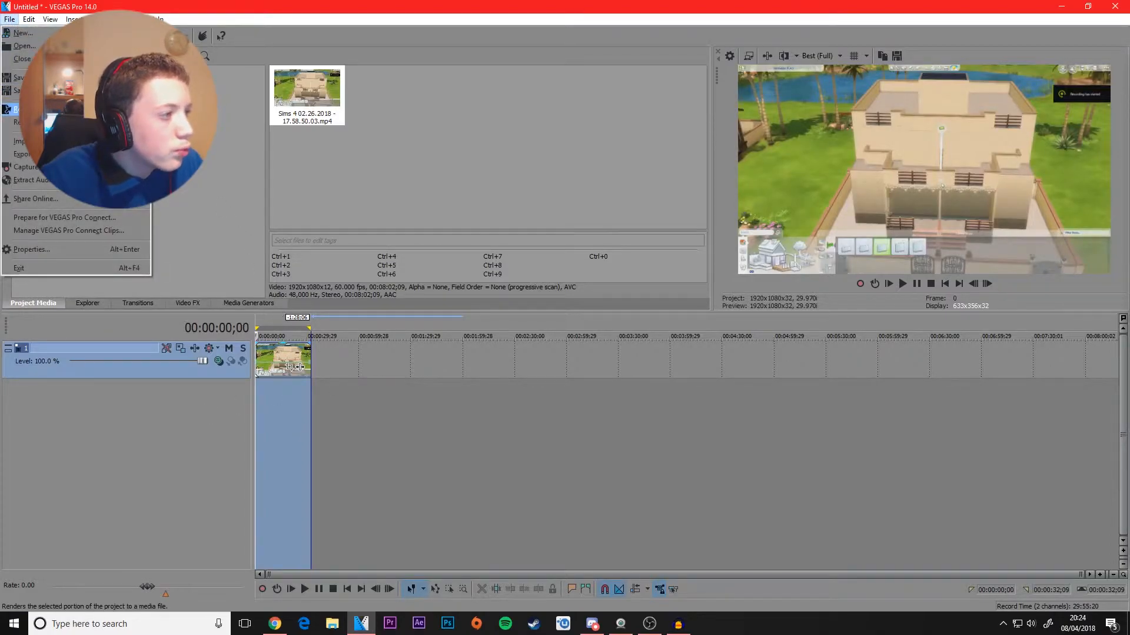
left_click(42, 110)
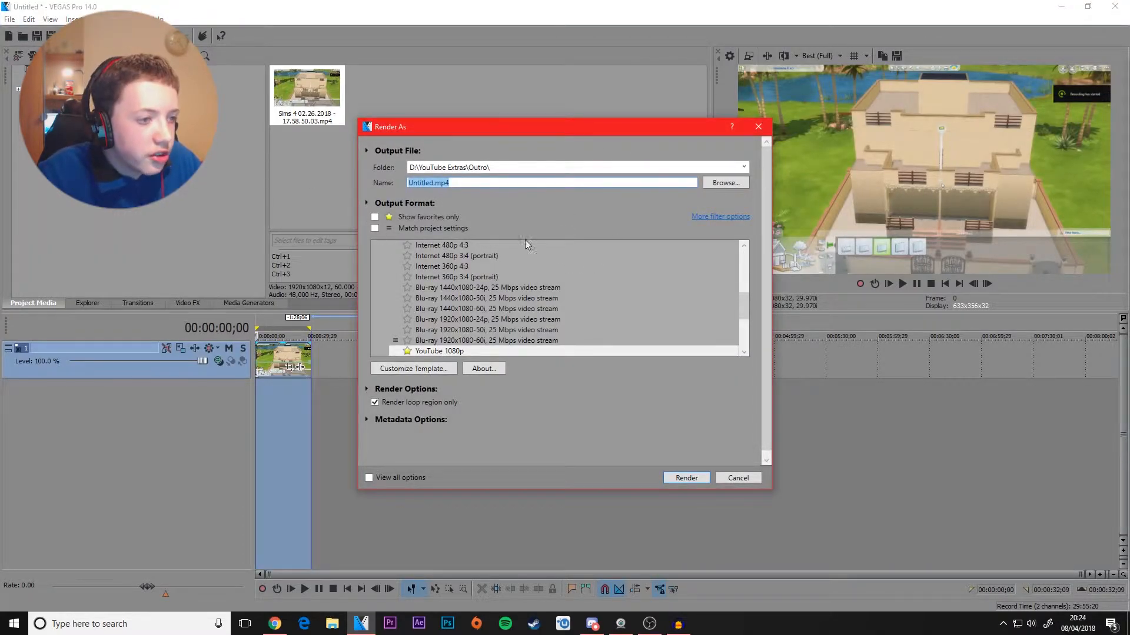
left_click(474, 348)
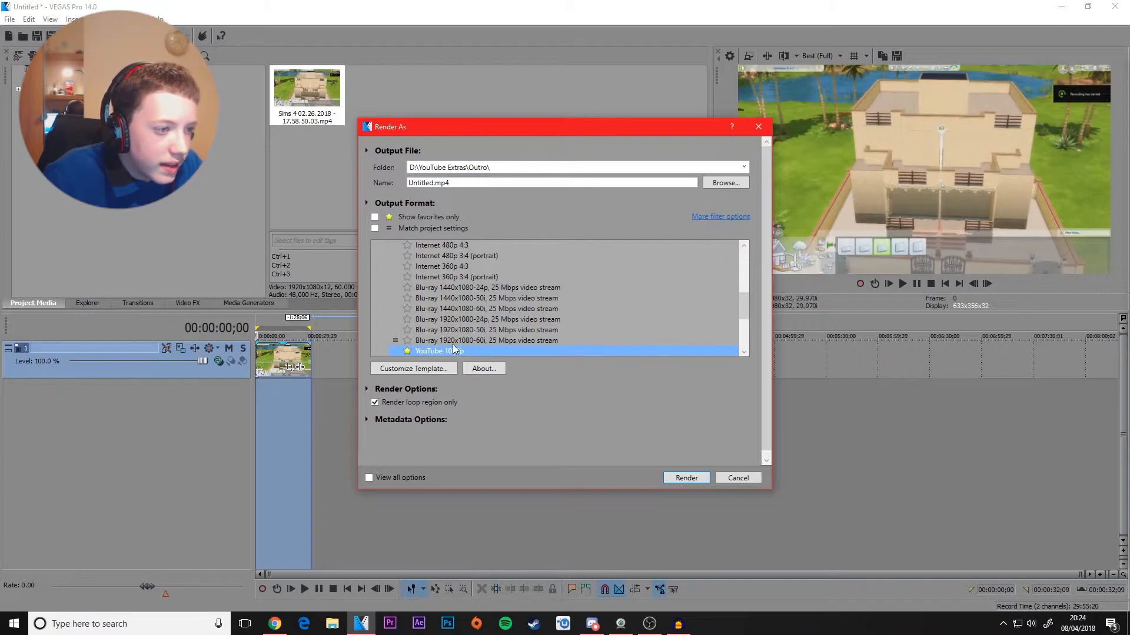
left_click(735, 477)
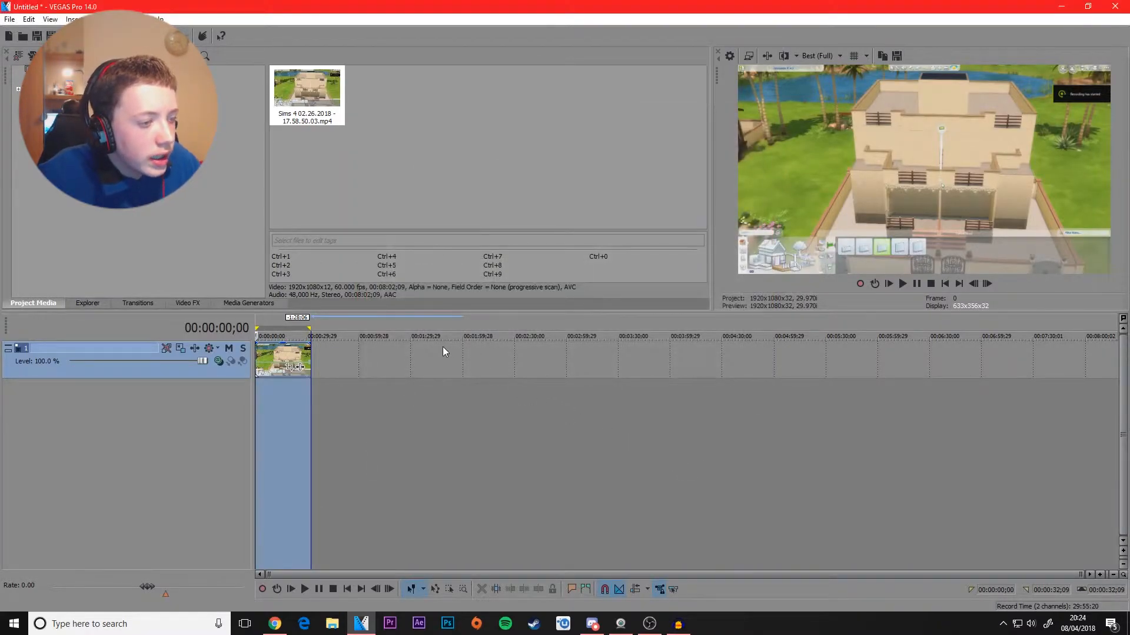